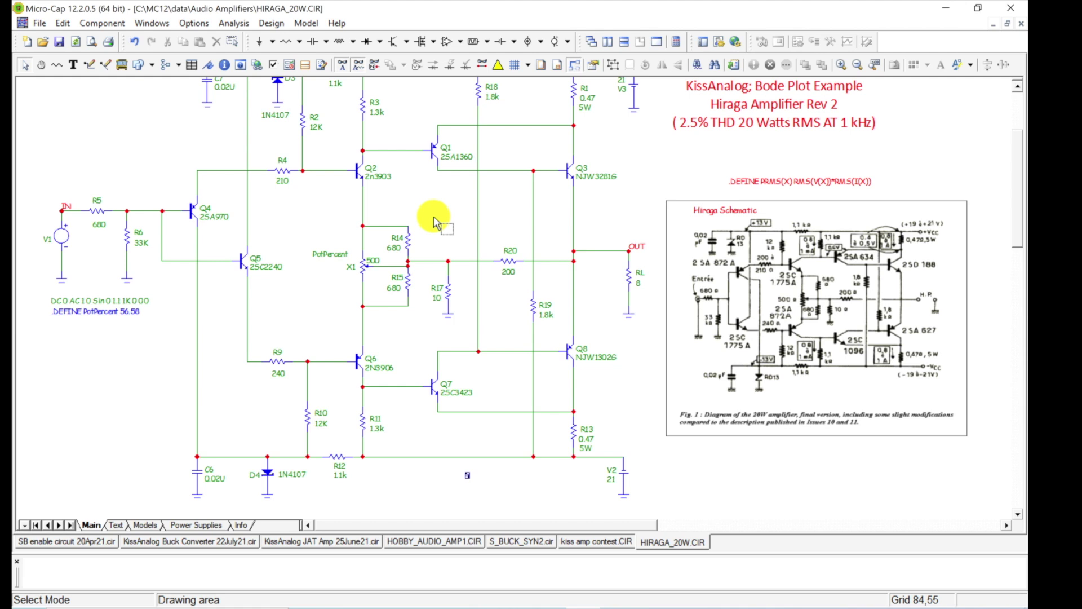
Move the KissAnalog title block slightly higher on the schematic
left_click(876, 66)
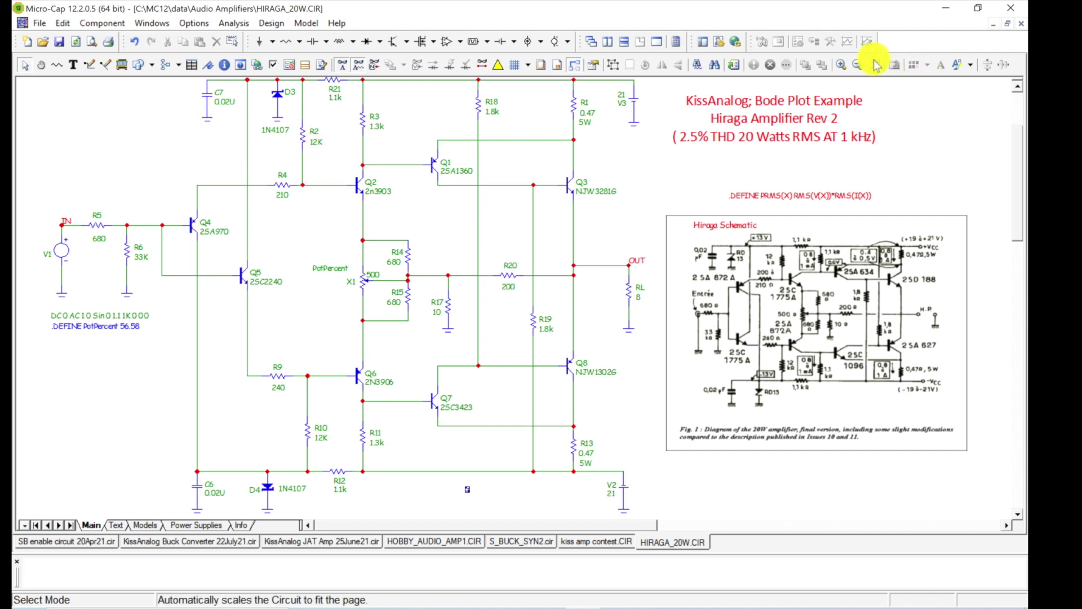
left_click(857, 66)
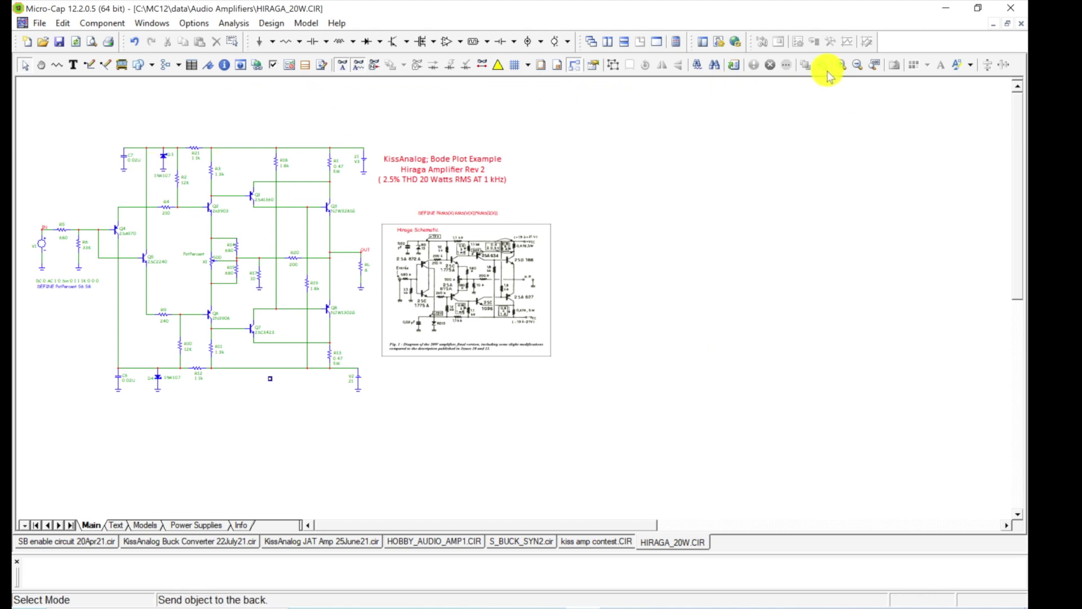
left_click(848, 67)
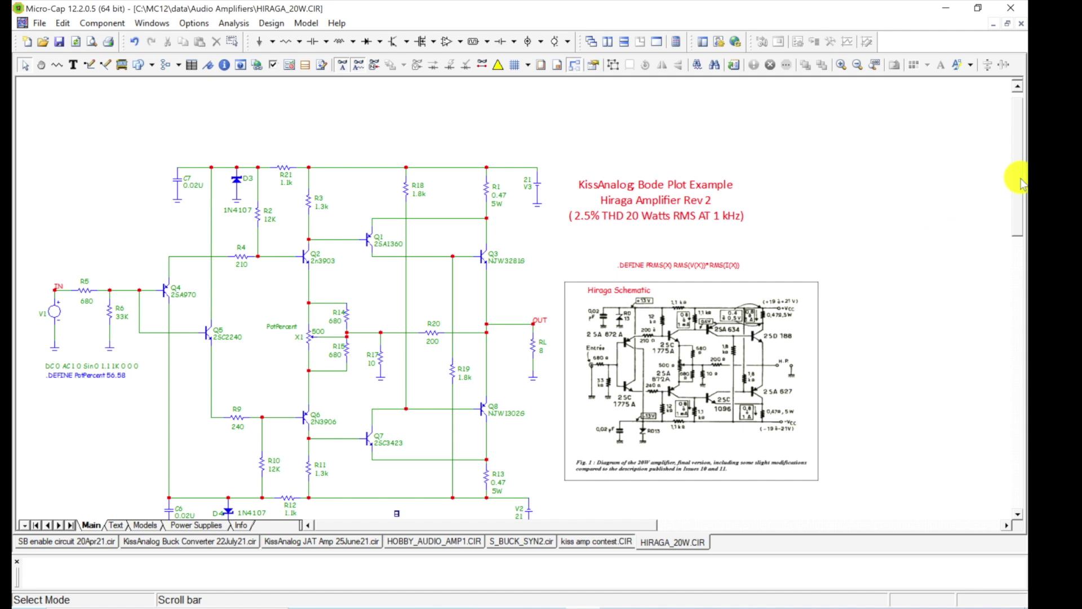
left_click_drag(1020, 183, 1021, 206)
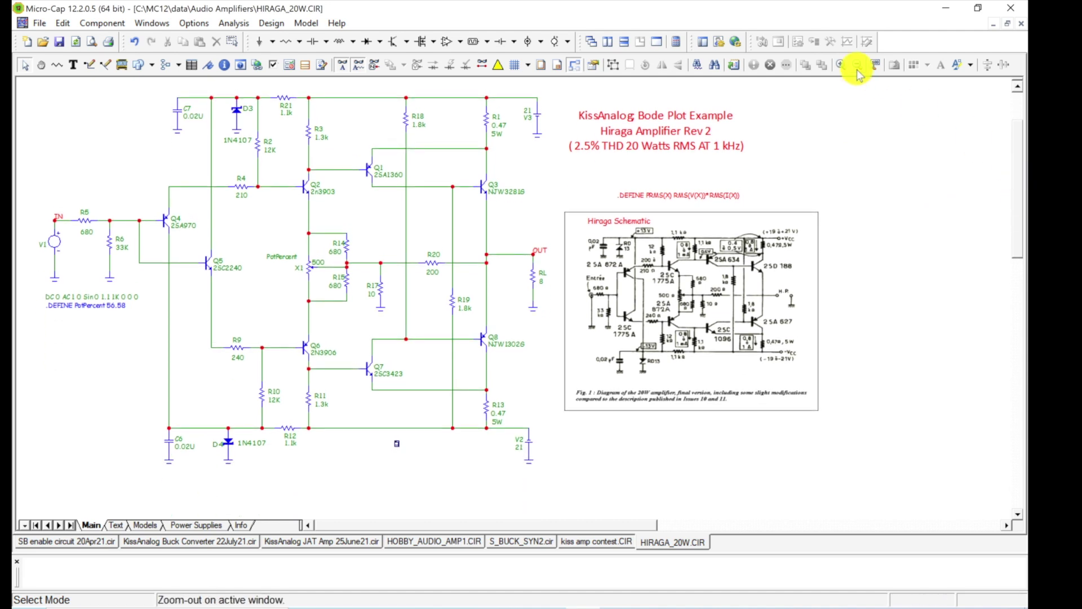
left_click_drag(699, 134, 669, 120)
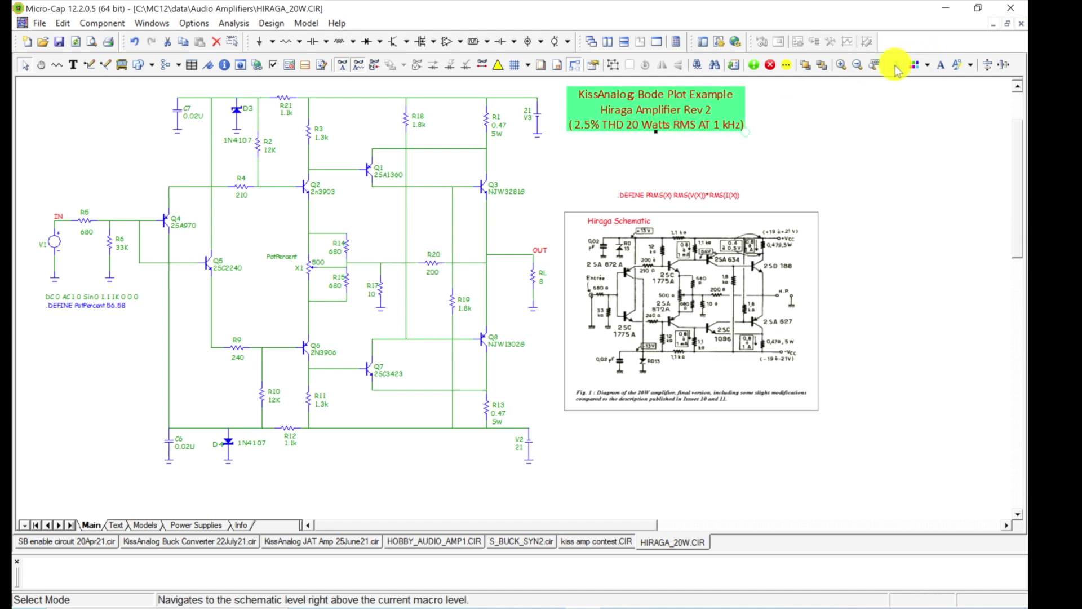
Deselect the title block and auto-scale the whole amplifier circuit to the window
left_click(873, 65)
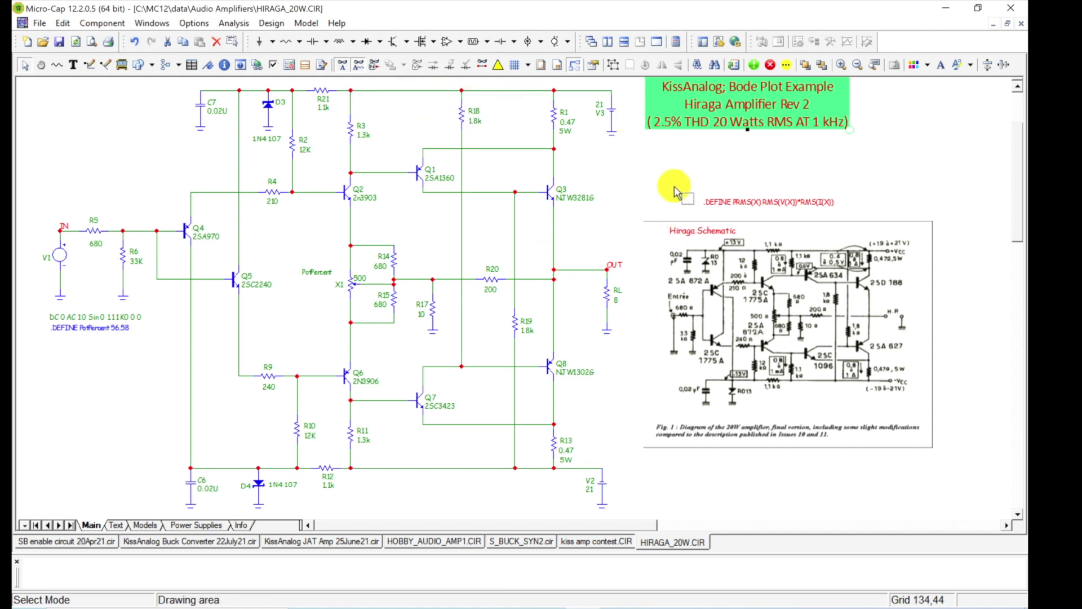
left_click(660, 170)
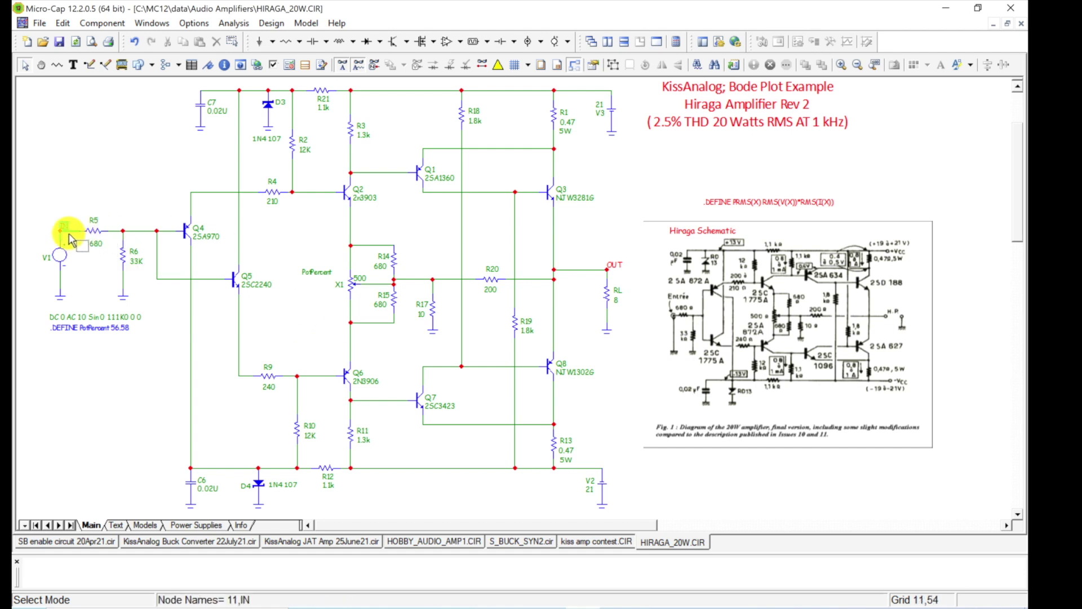
scroll(561, 263, "right", 1)
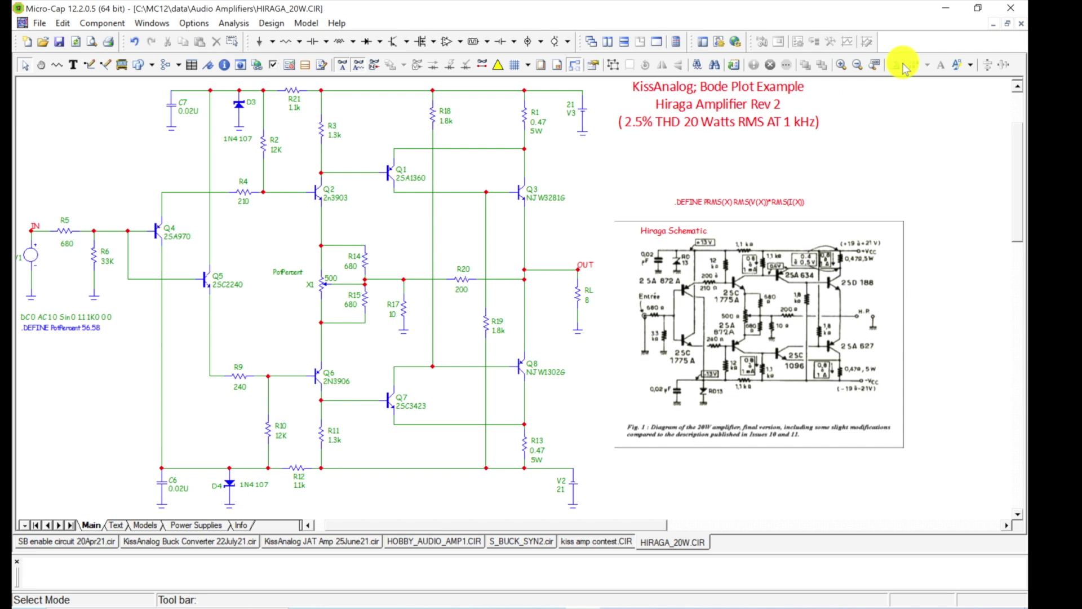
left_click(876, 67)
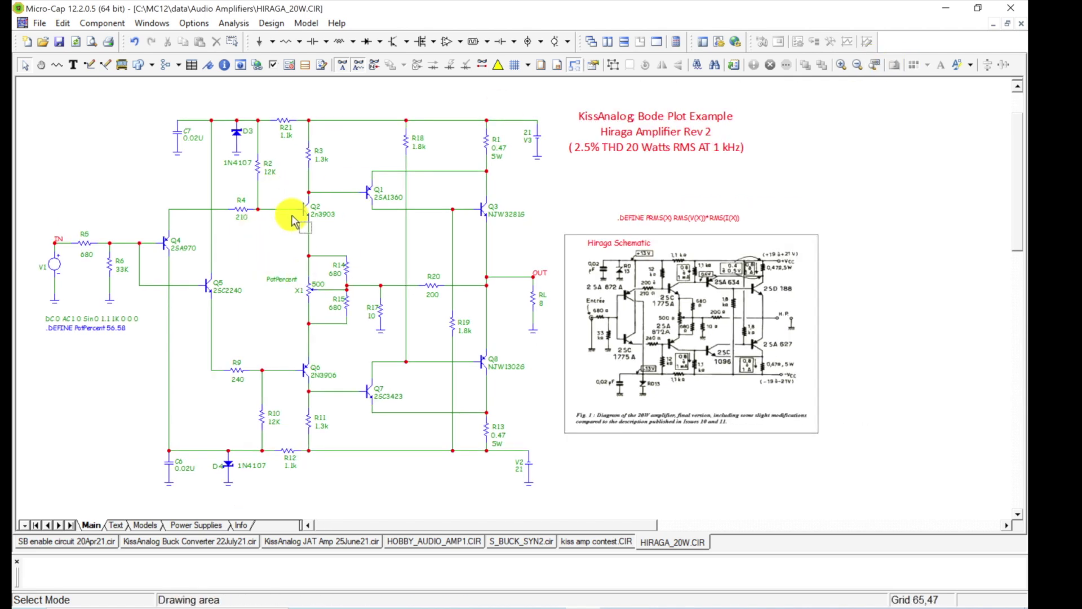
Run a Probe AC analysis and plot DB(V(OUT)) from the OUT node, 100 Hz to 10 MHz
left_click(234, 23)
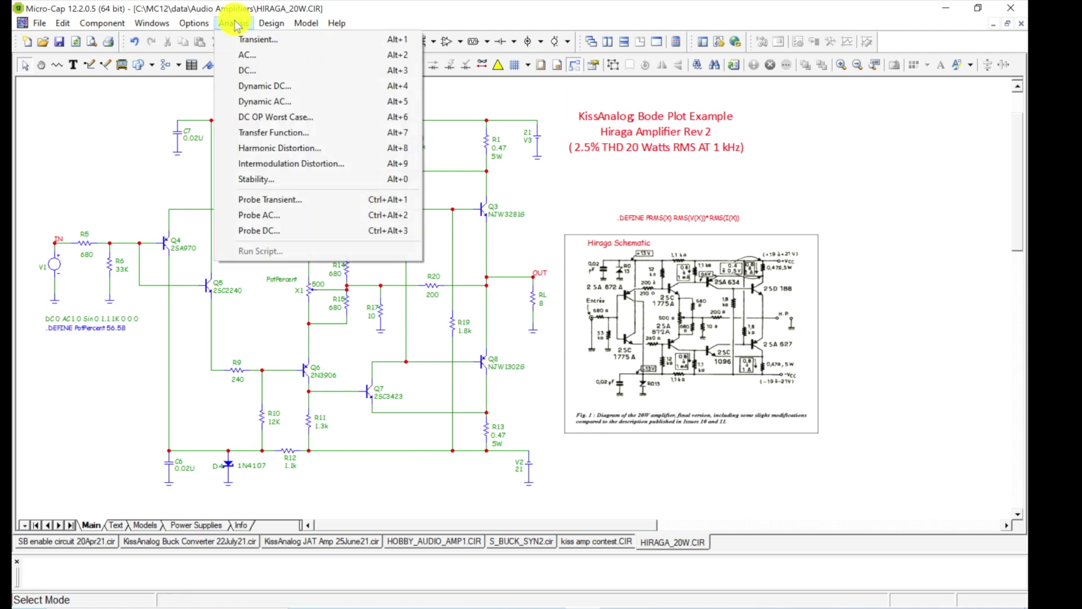
left_click(289, 216)
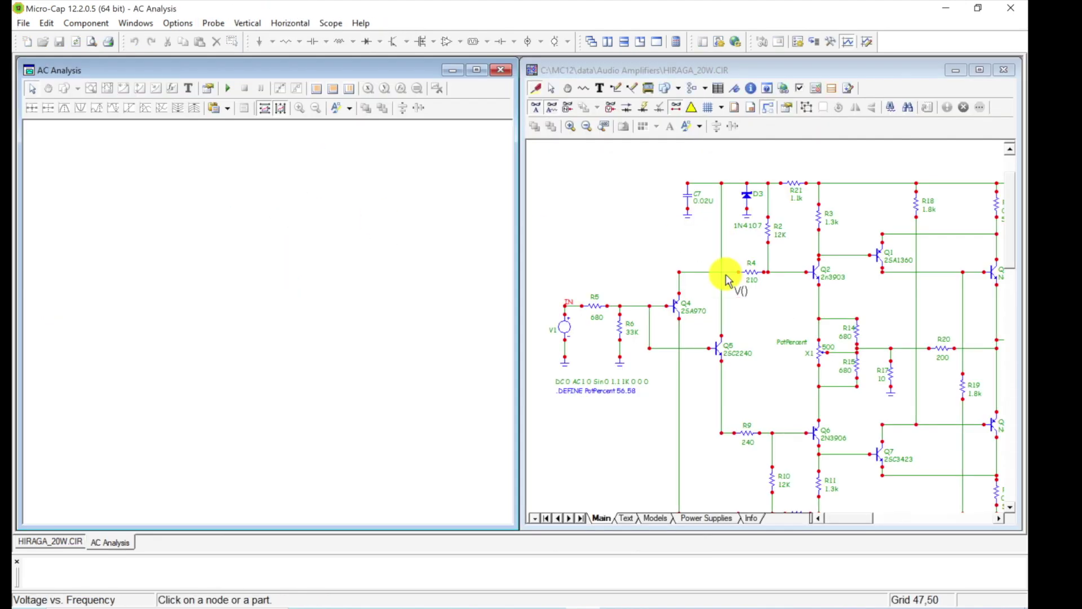
left_click_drag(834, 512, 860, 514)
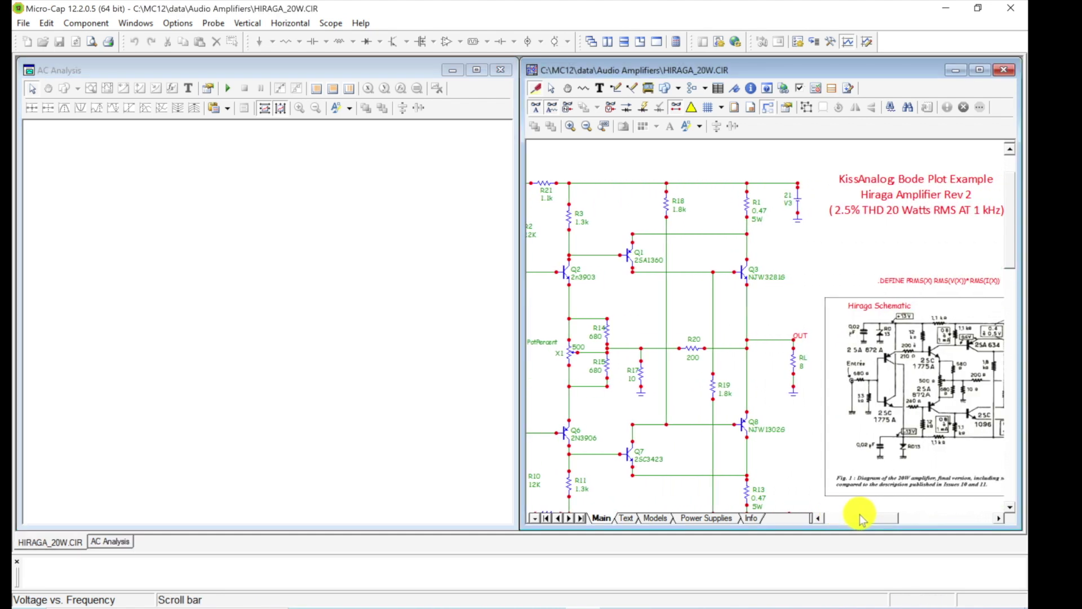
left_click(786, 347)
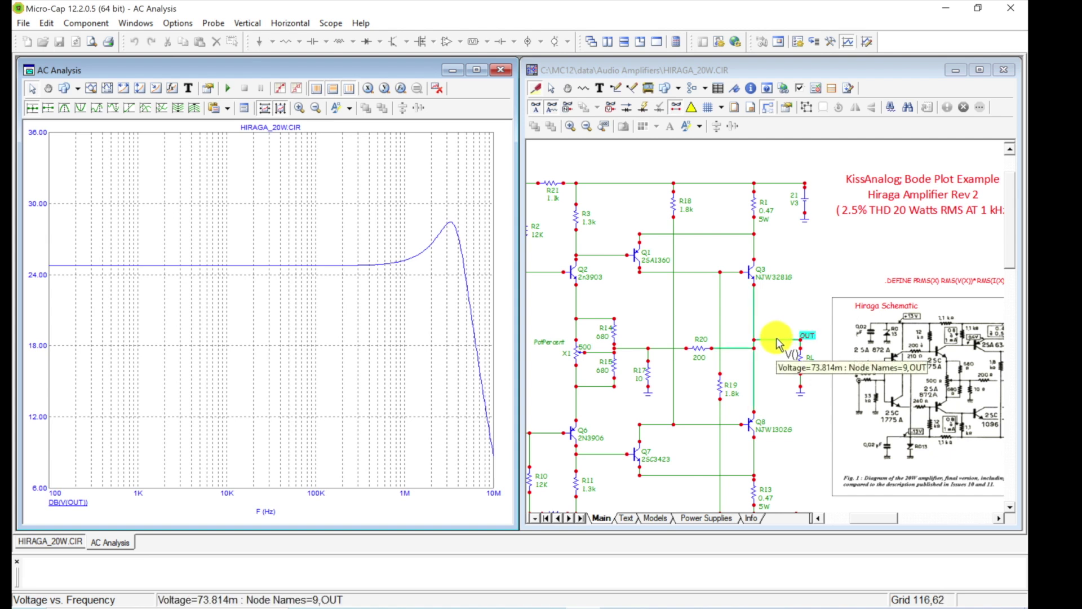
Switch the probed quantity to phase and add PH(V(OUT)) for the OUT node
left_click(247, 23)
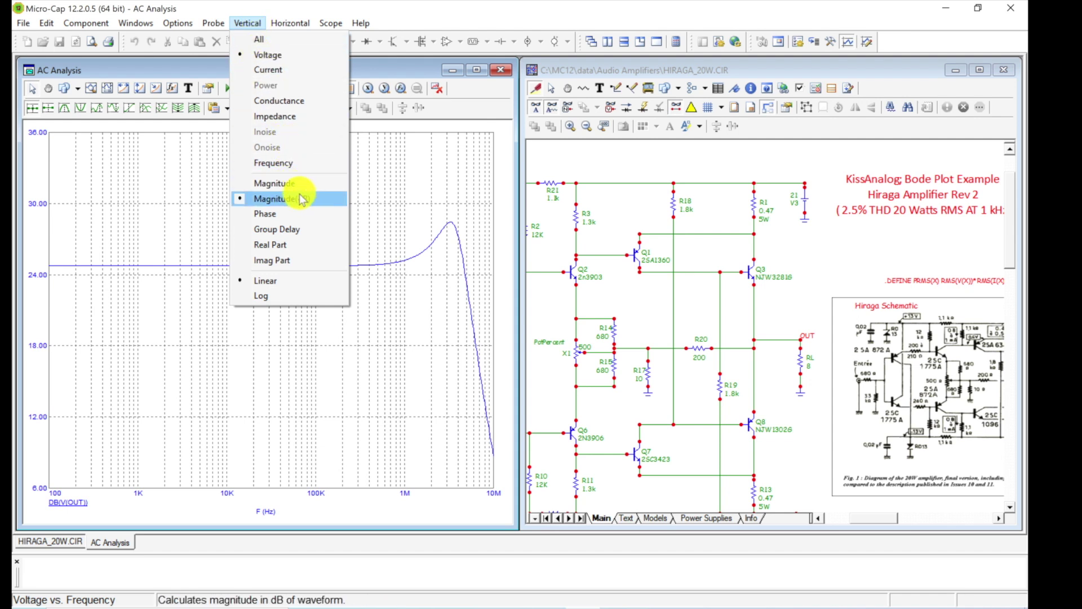
left_click(304, 214)
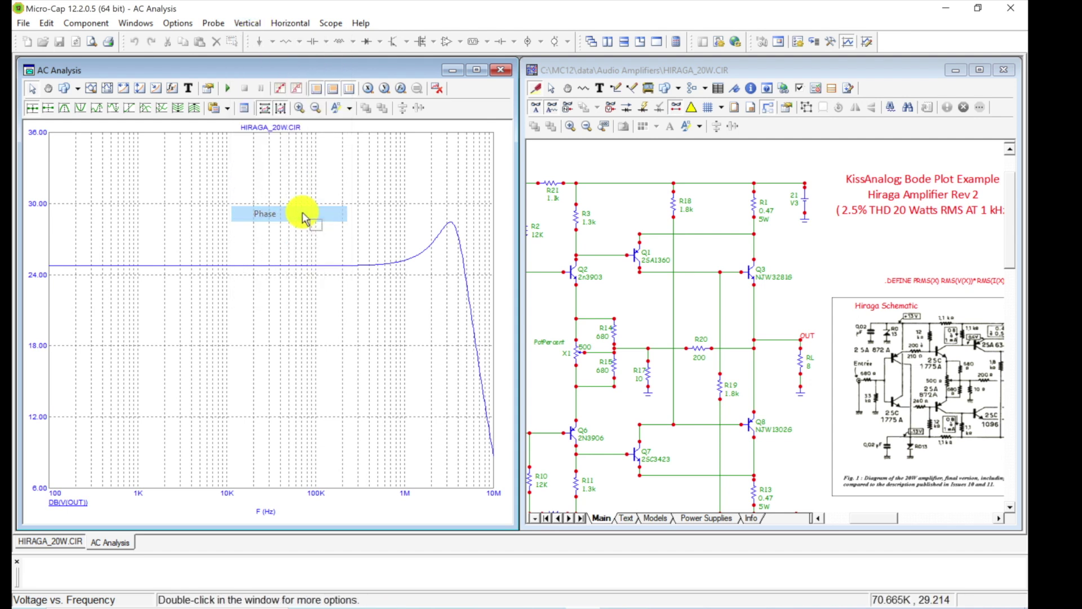
left_click(772, 341)
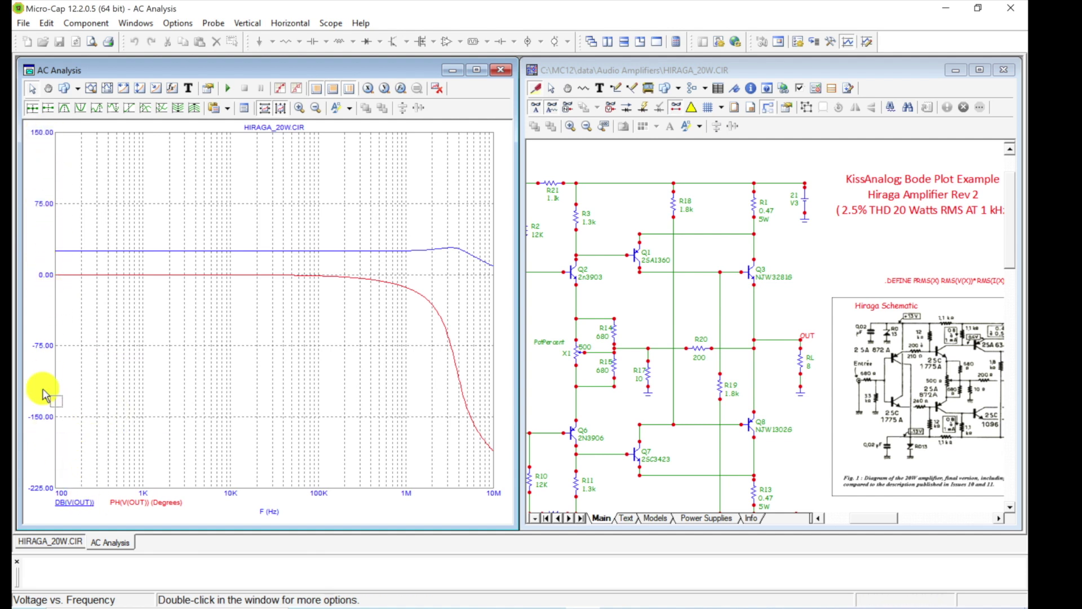
Turn off Same Y Scales for Each Plot Group and re-probe OUT for gain and phase
left_click(289, 24)
mouse_move(323, 26)
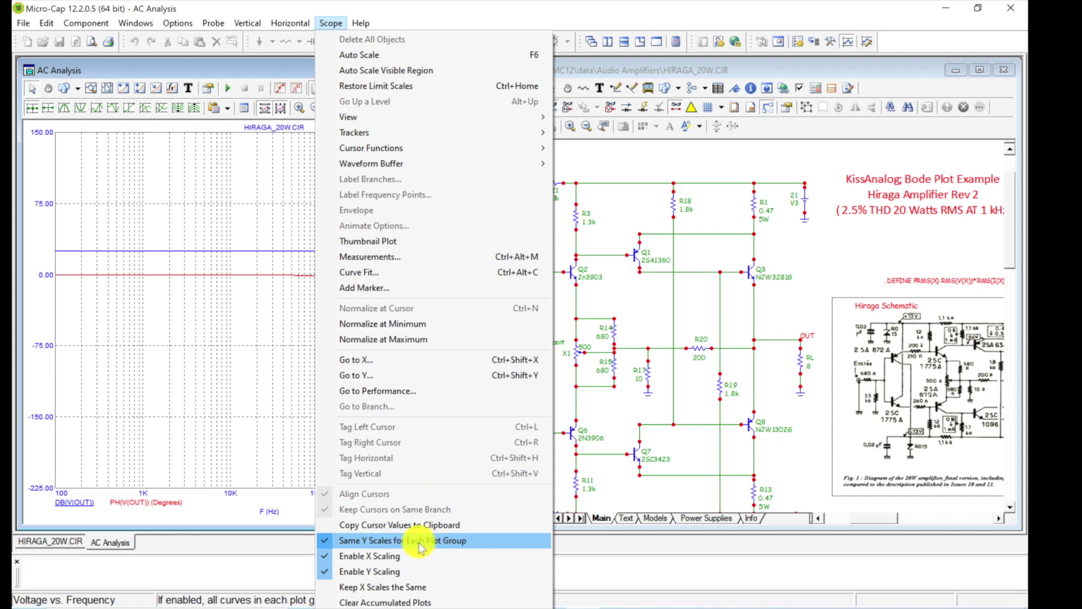
left_click(371, 543)
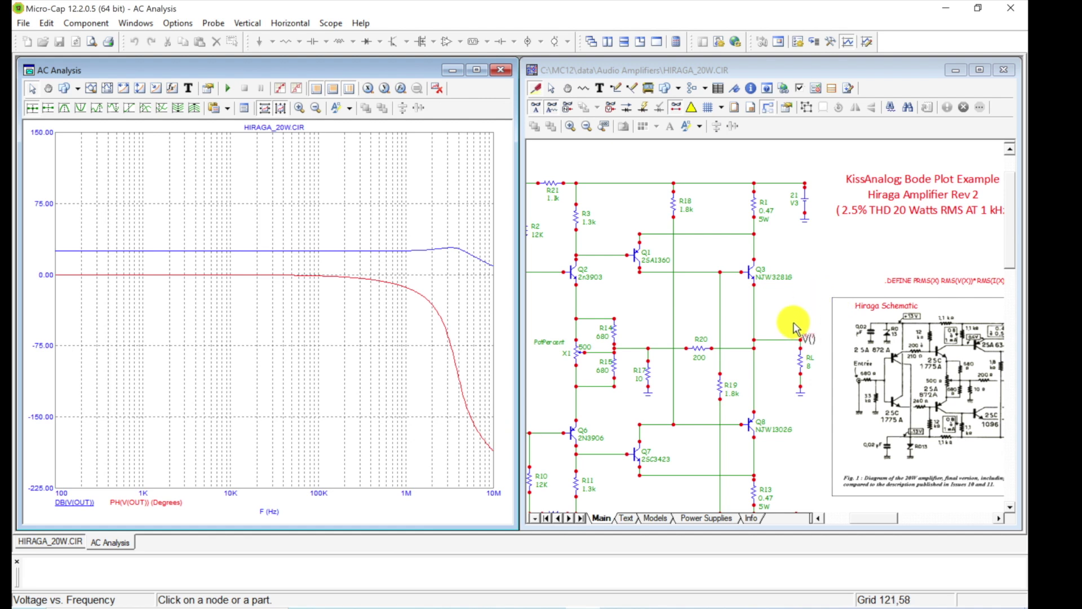
left_click(777, 344)
left_click(778, 344)
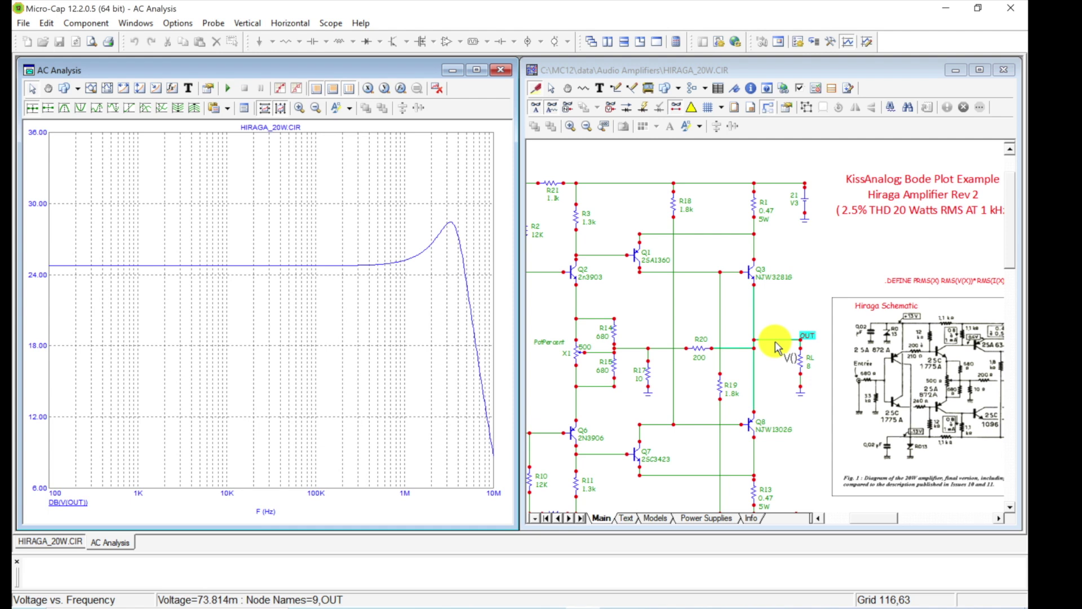
left_click(778, 344)
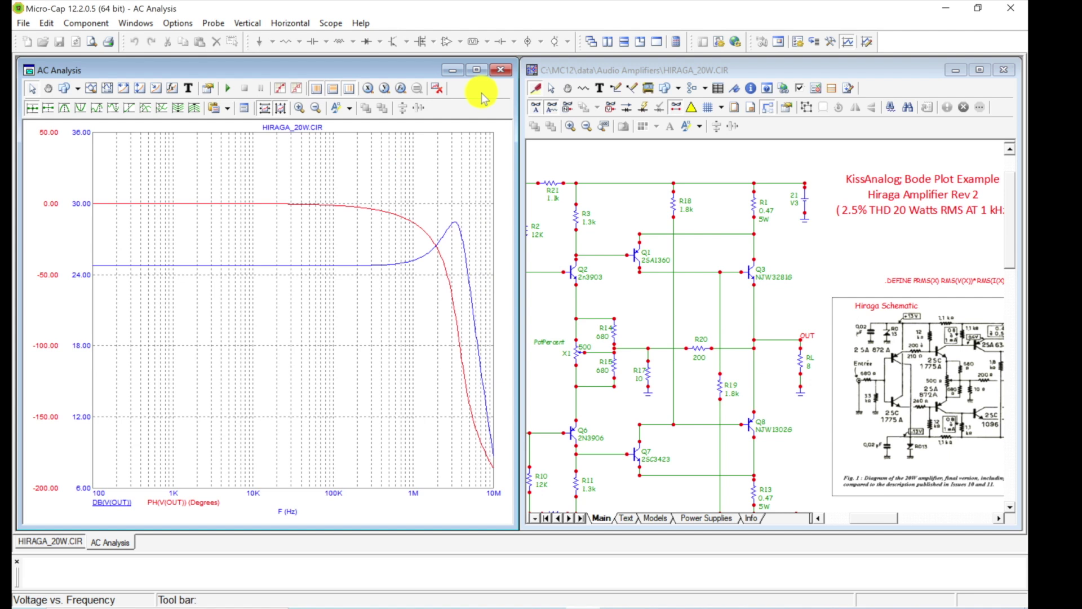
Close the probe results, fit the schematic, and open AC Analysis Limits with DB(V(RL)) and PH(V(RL))
left_click(498, 72)
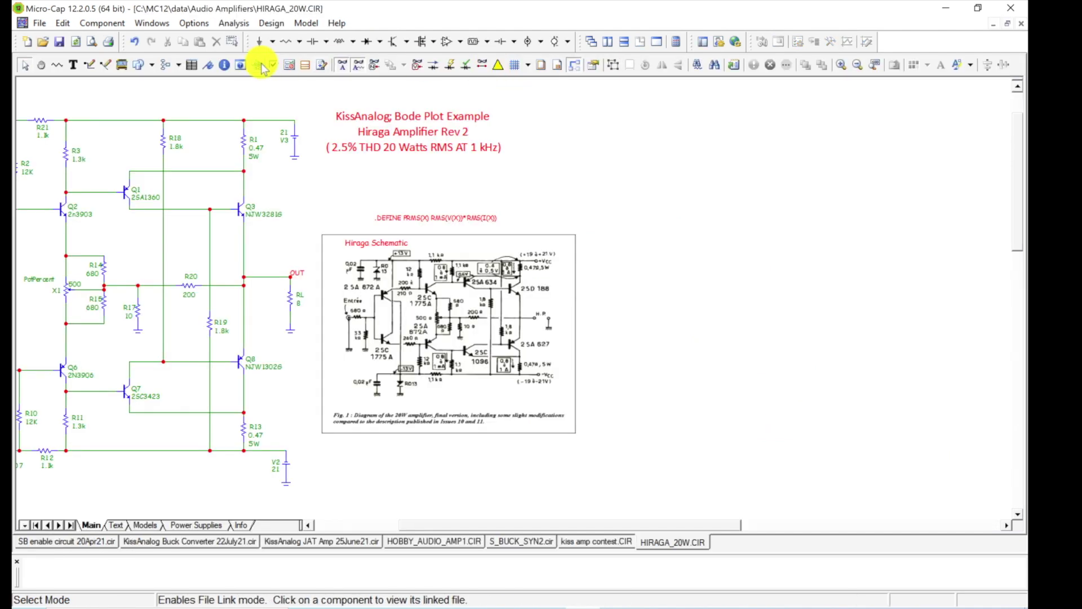
left_click(874, 64)
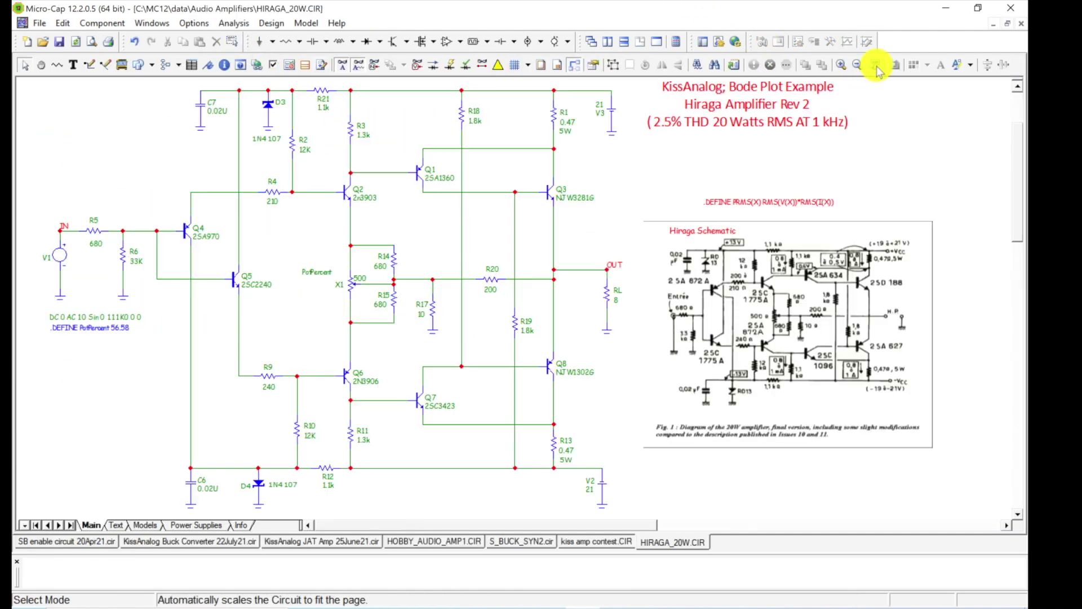
left_click(233, 23)
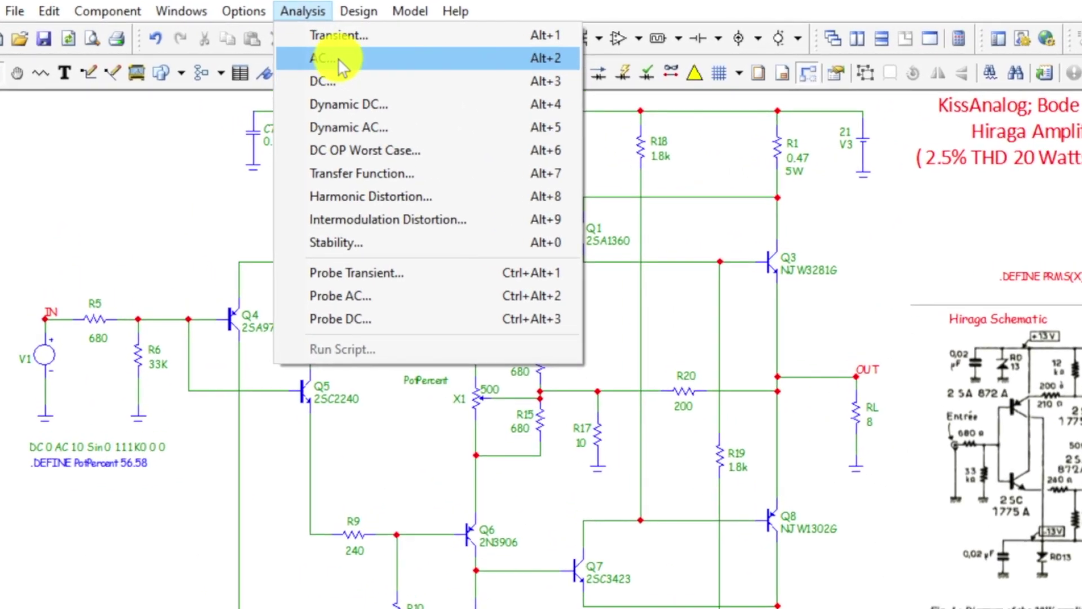
left_click(338, 58)
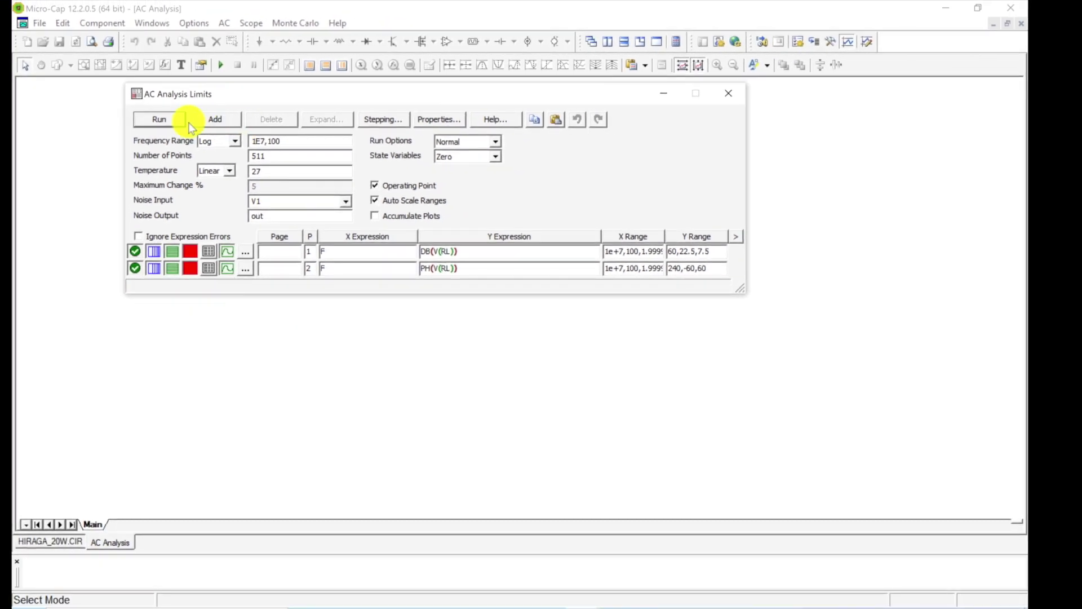
Run the analysis, producing stacked DB(V(RL)) gain and PH(V(RL)) phase plots
left_click(173, 119)
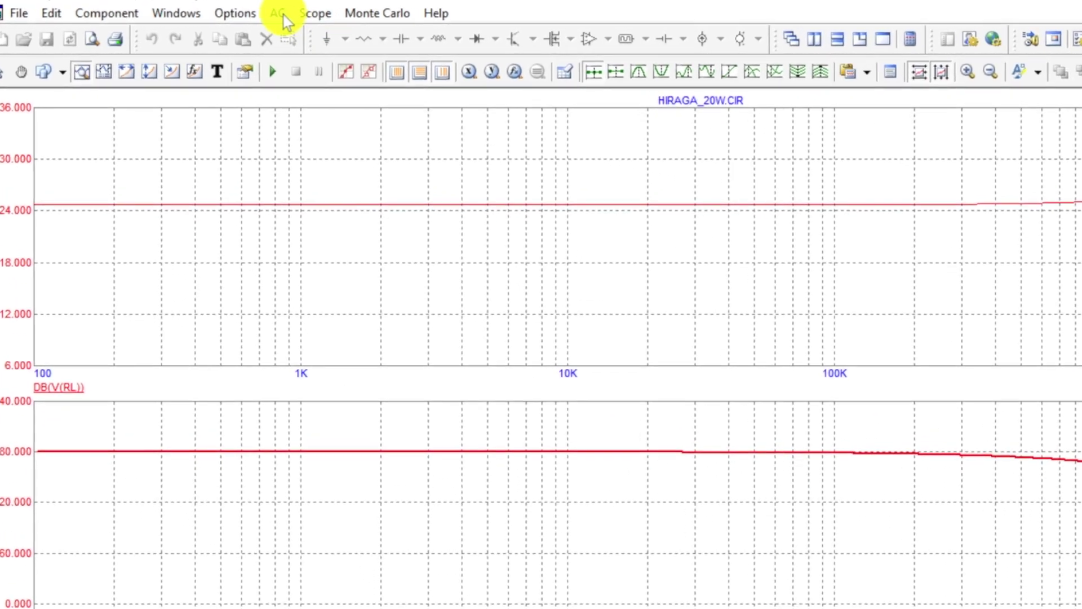
left_click(226, 25)
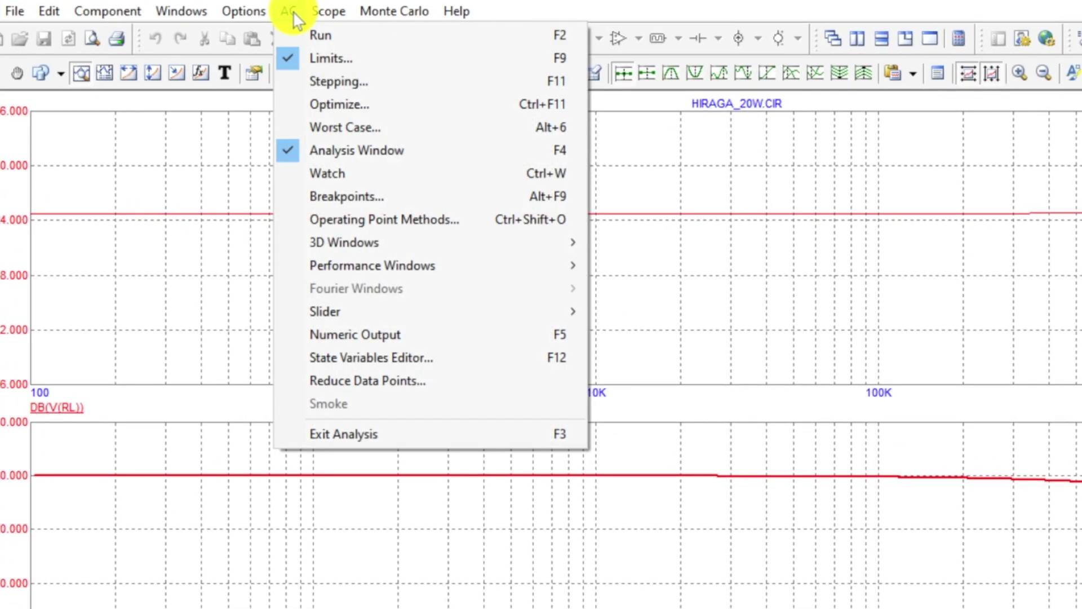
Reopen the AC limits and add a new blue curve row in plot group 1
left_click(319, 55)
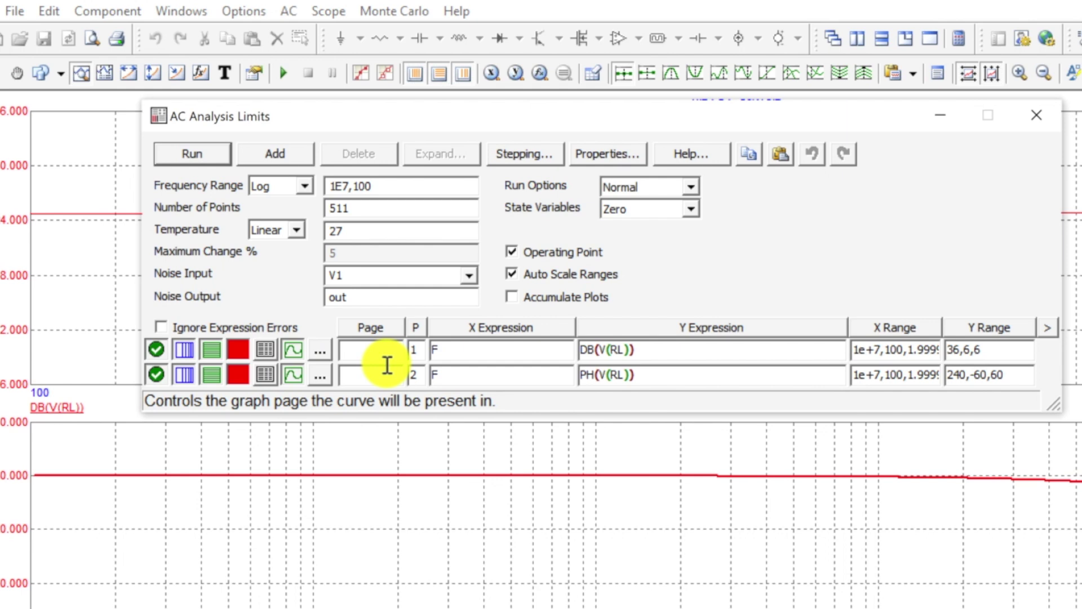
left_click(275, 152)
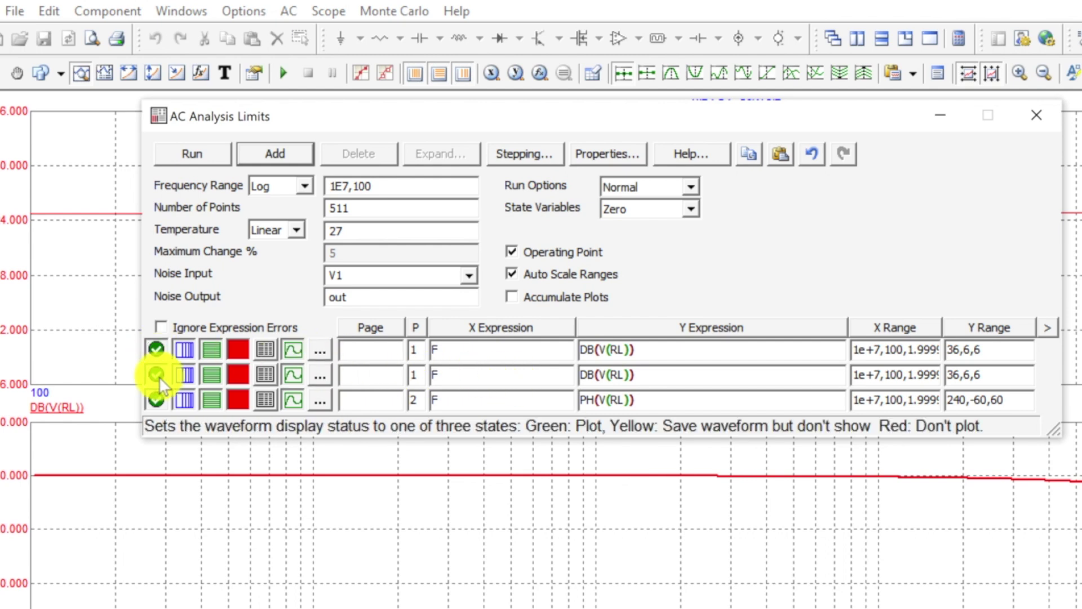
left_click(242, 376)
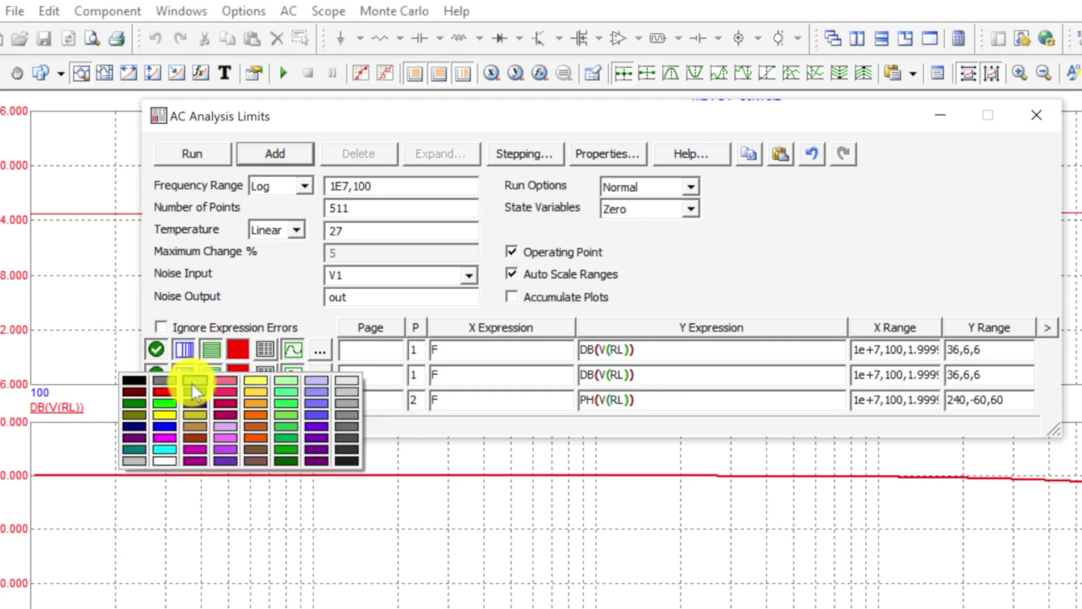
left_click(170, 427)
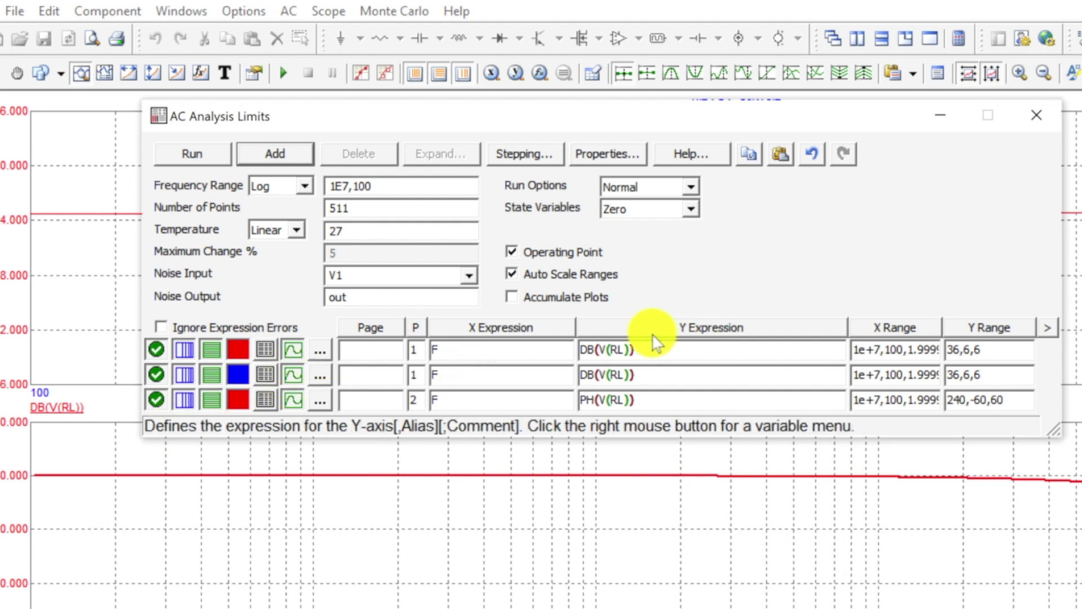
Enter the new curve's Y expression as DB(V(out)/V(in))
left_click(615, 373)
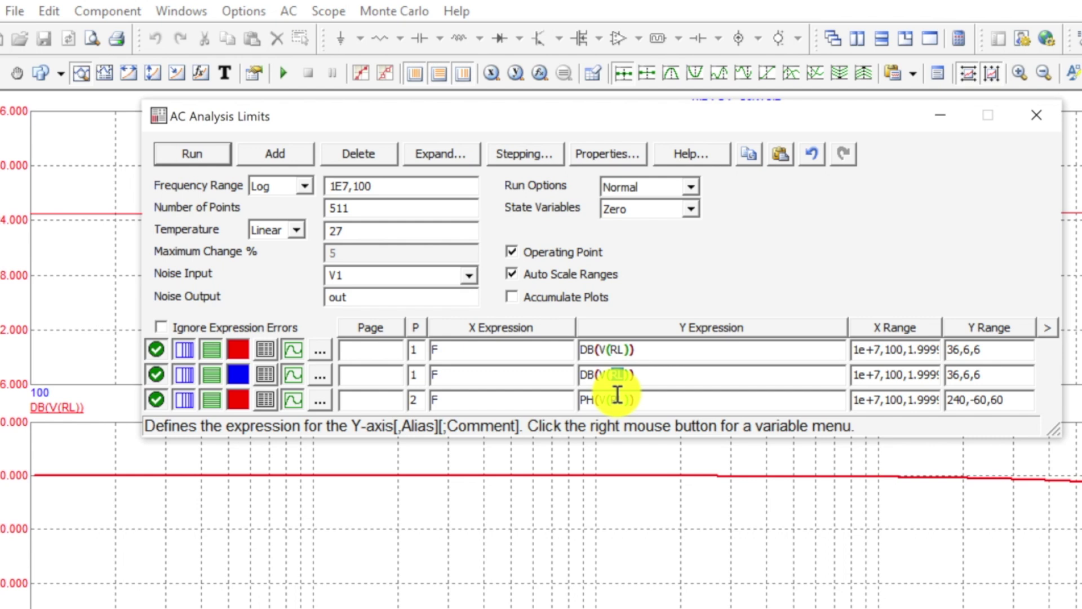
type("out")
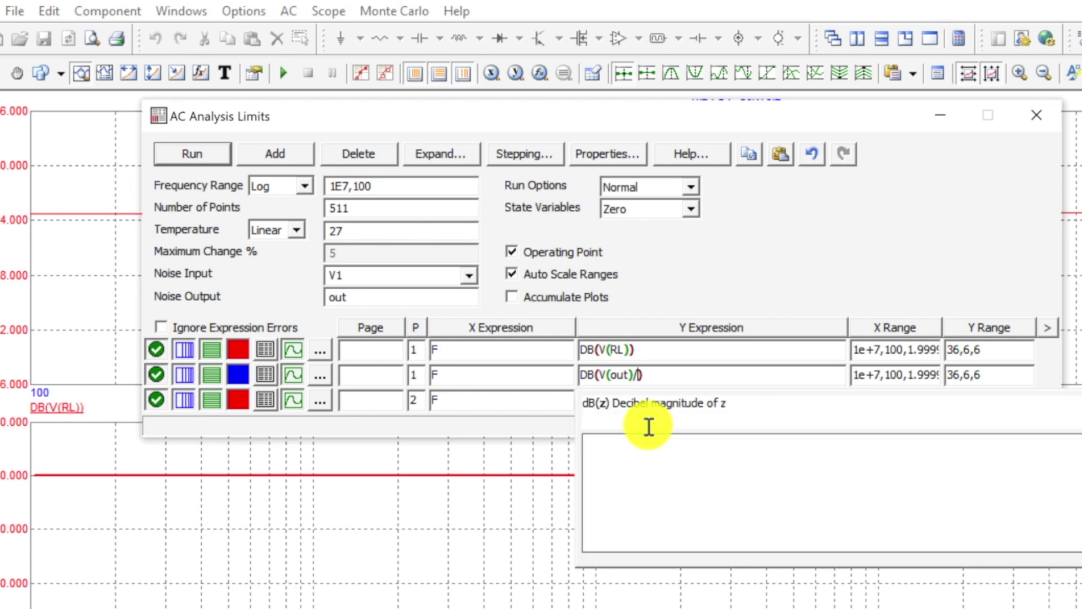
type("V")
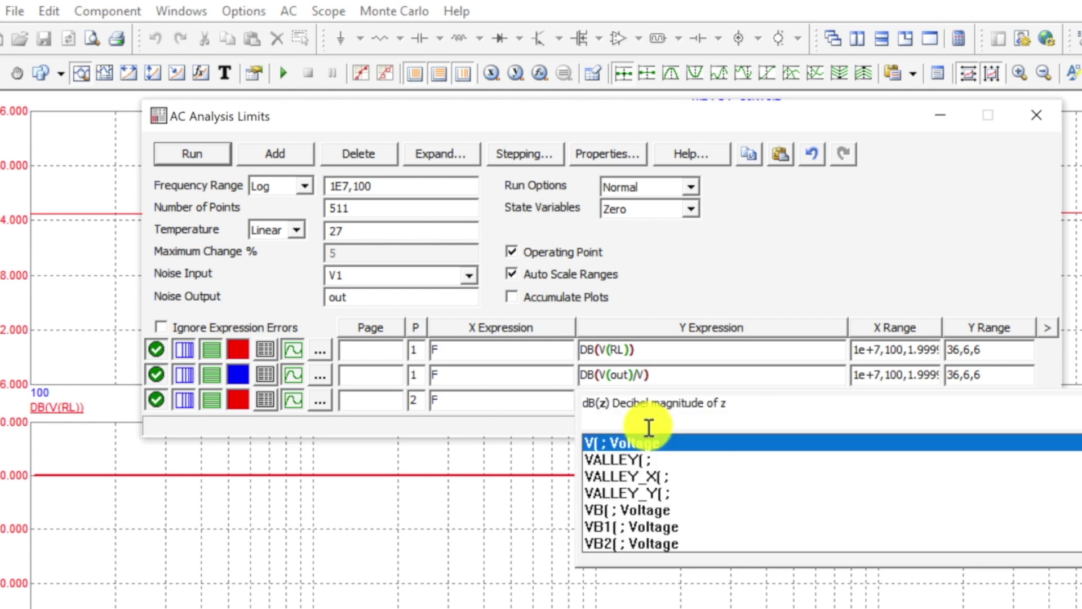
type("(")
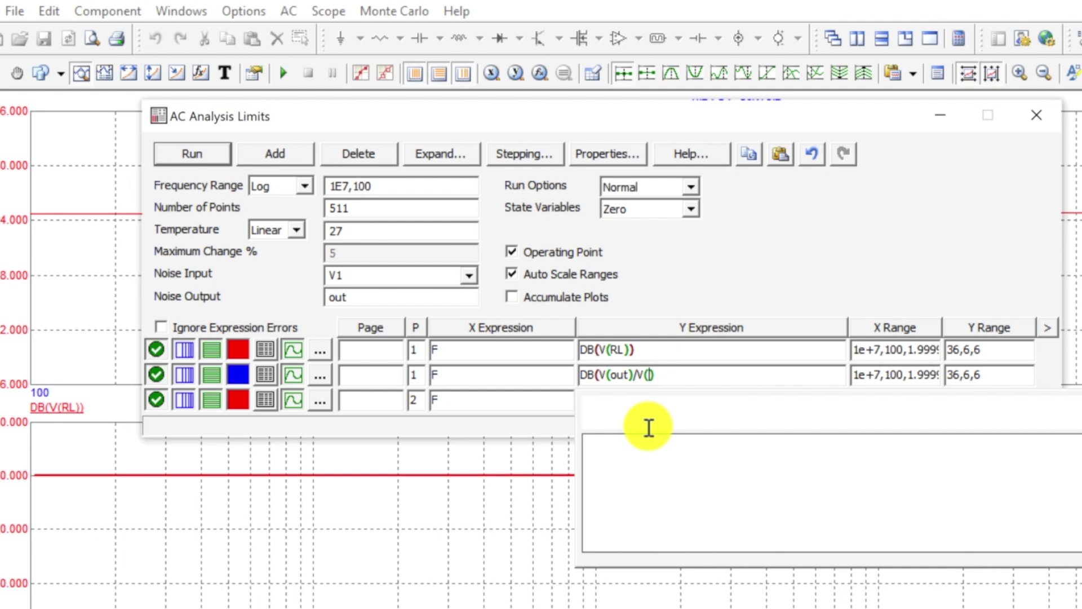
key("BackSpace")
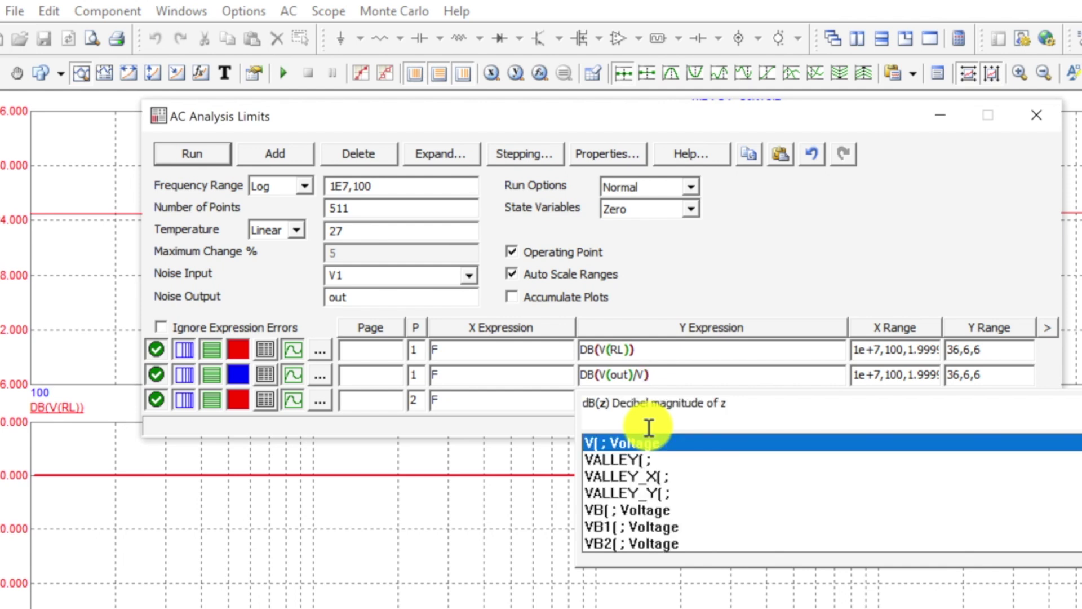
scroll(661, 504, "down", 1)
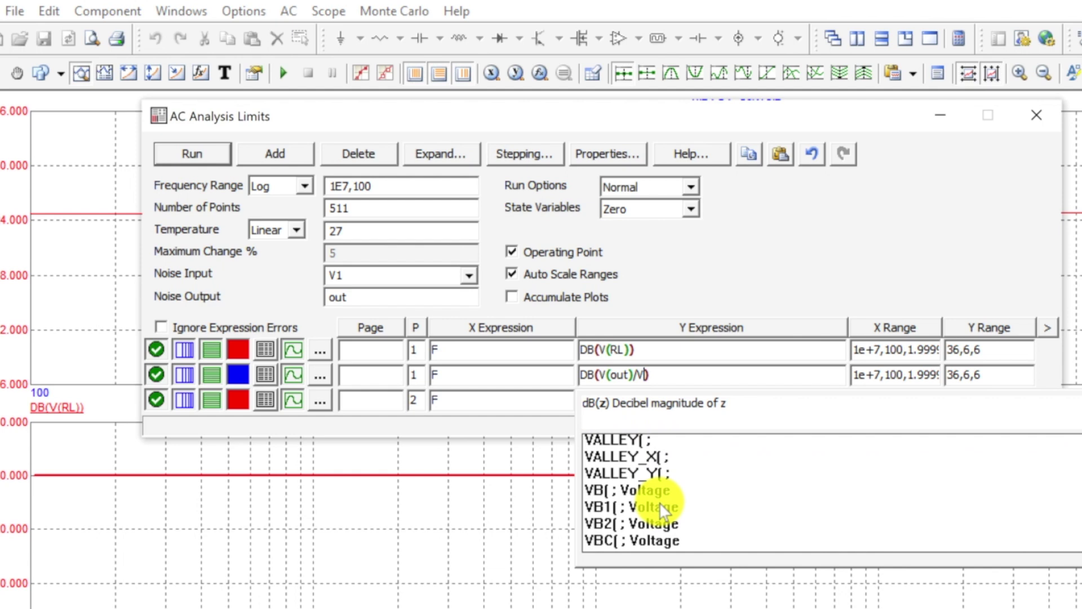
scroll(660, 510, "down", 7)
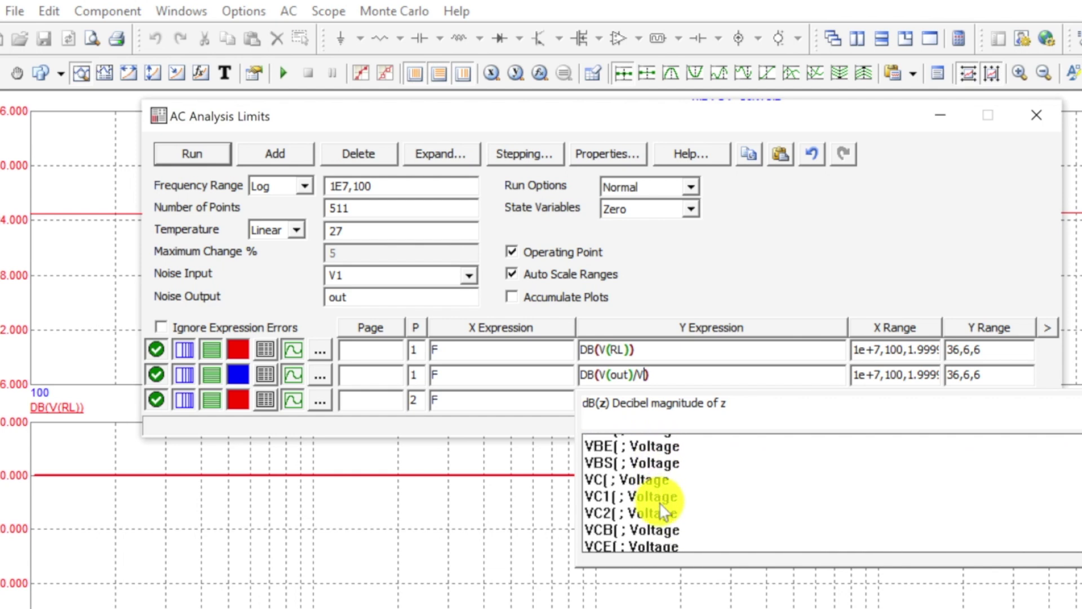
scroll(663, 510, "down", 6)
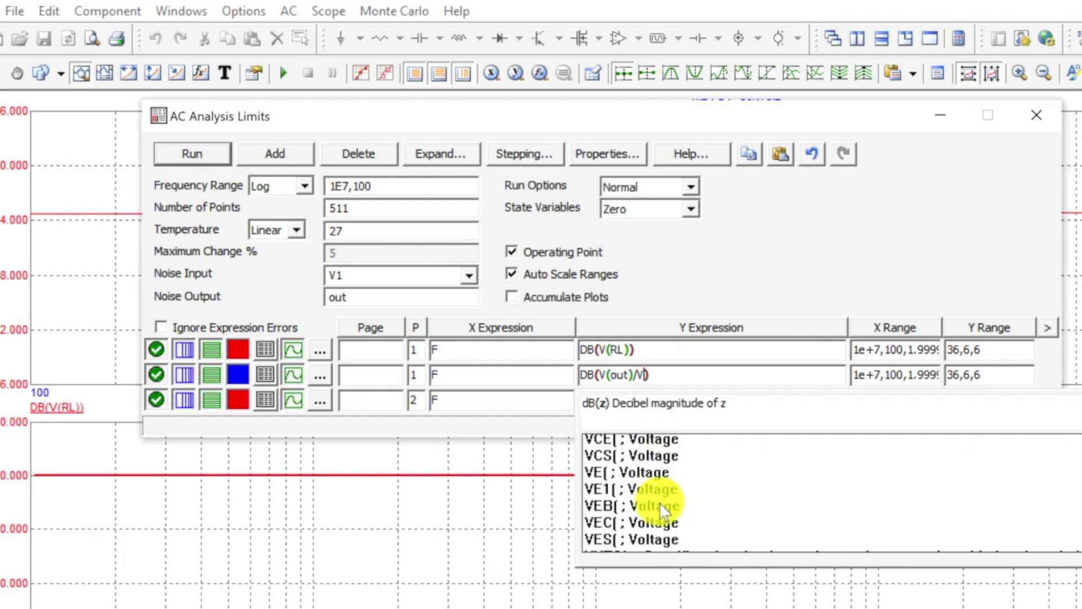
scroll(664, 509, "down", 6)
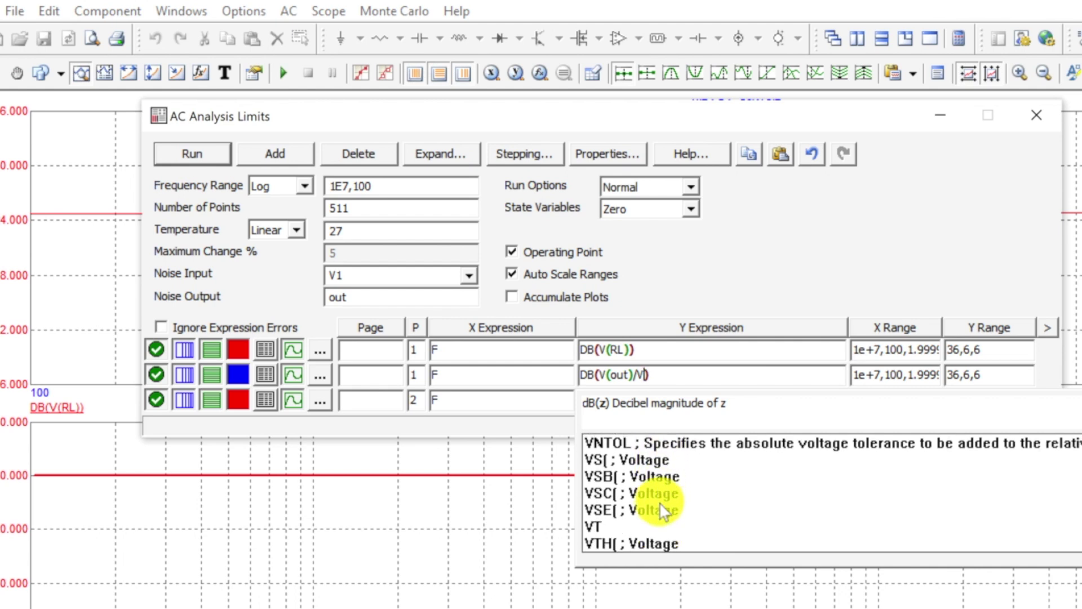
scroll(664, 510, "up", 6)
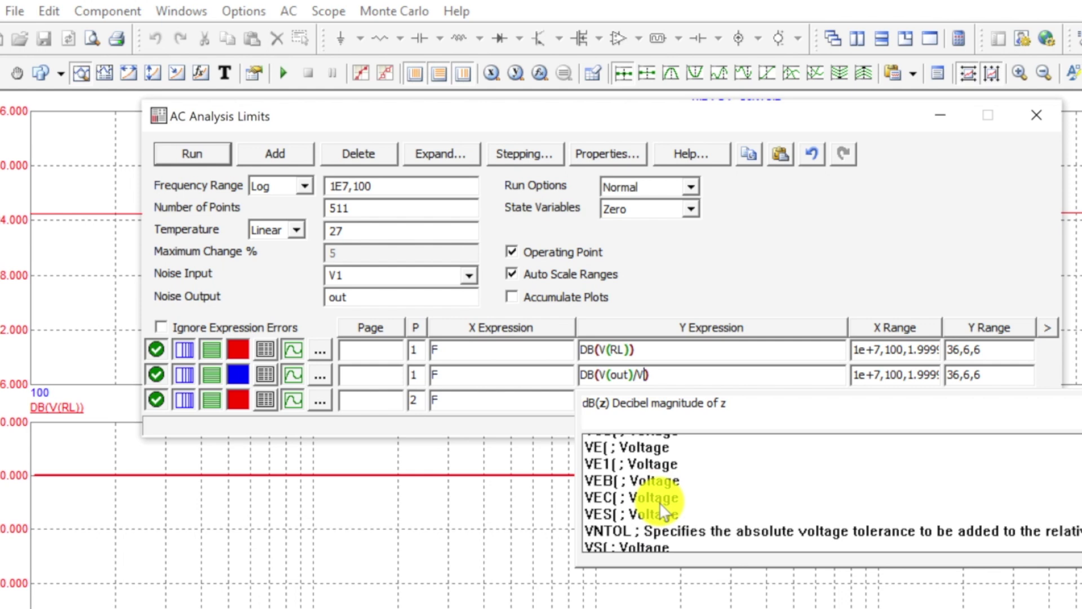
scroll(663, 510, "up", 10)
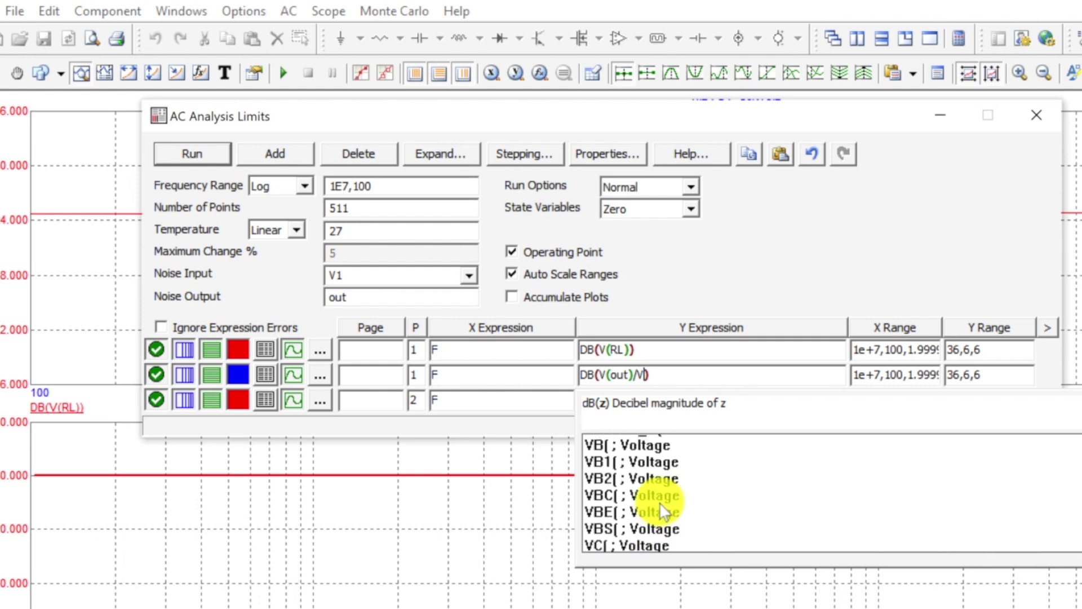
scroll(663, 510, "up", 4)
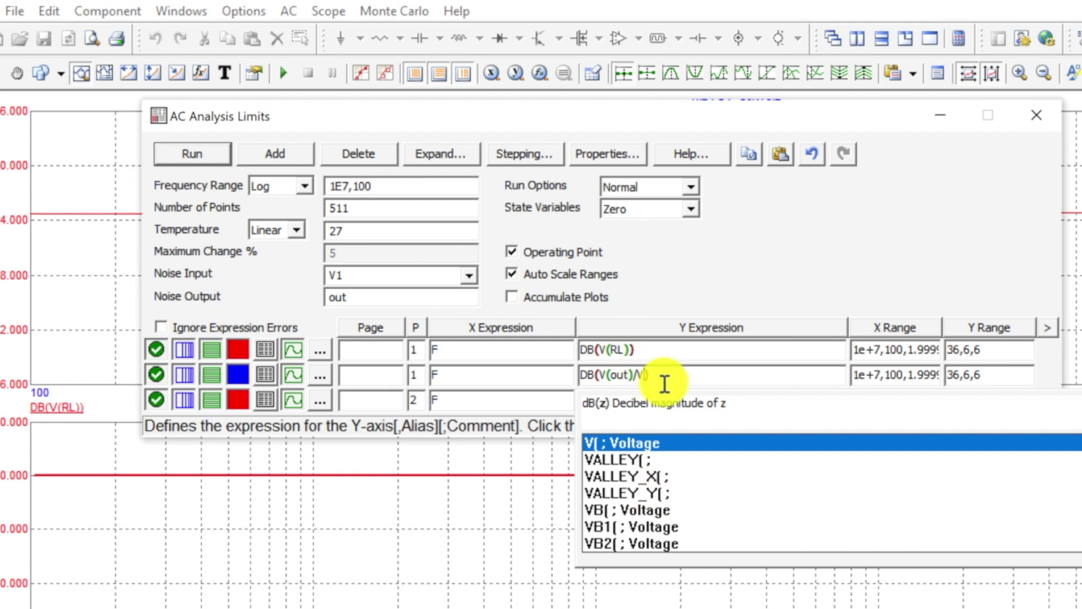
left_click(665, 384)
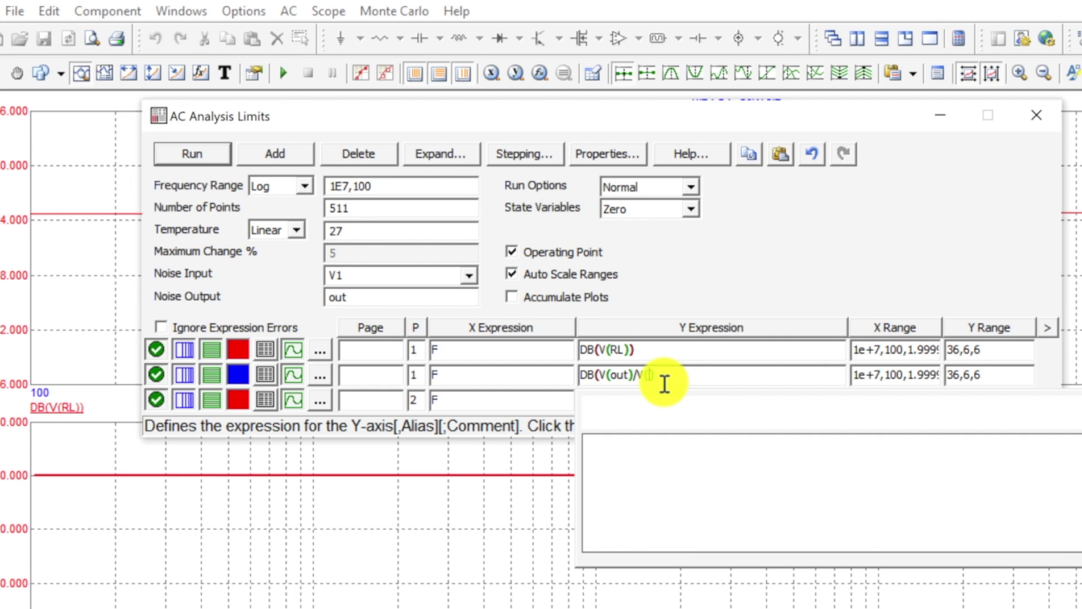
type("in")
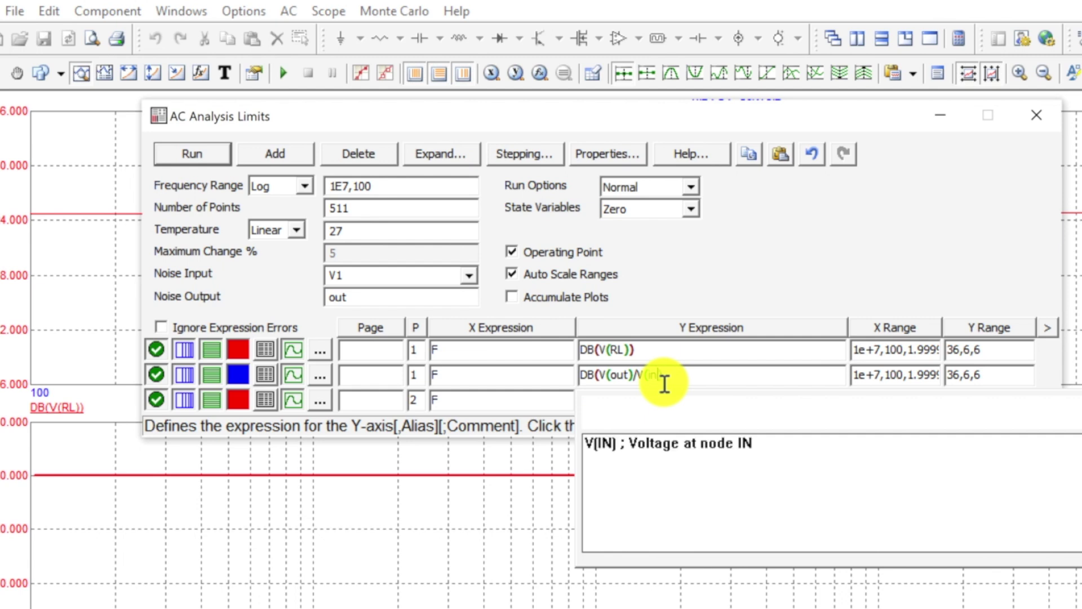
type(")")
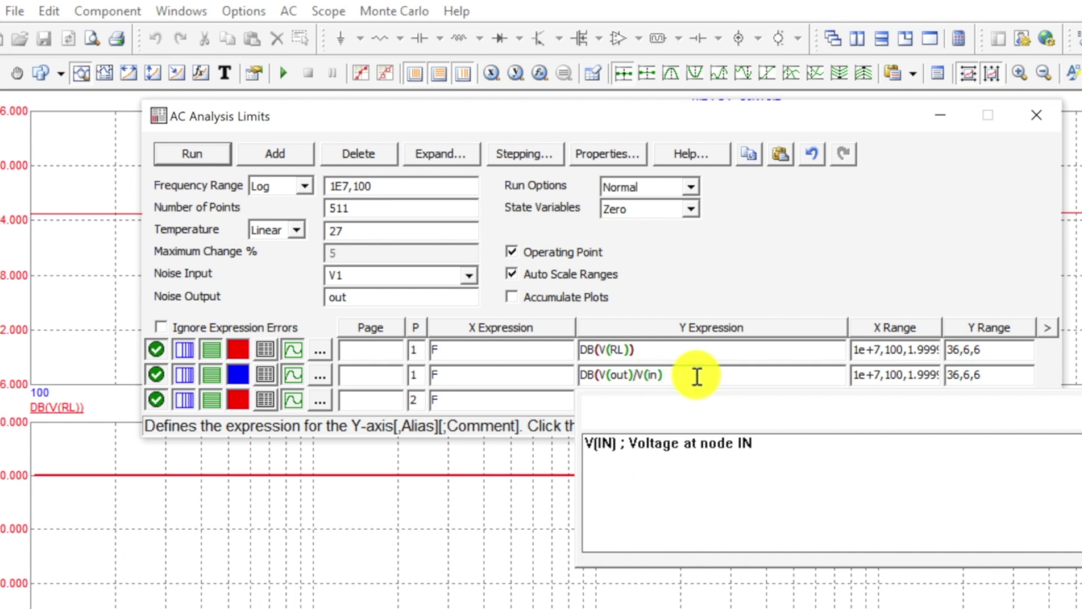
type(")")
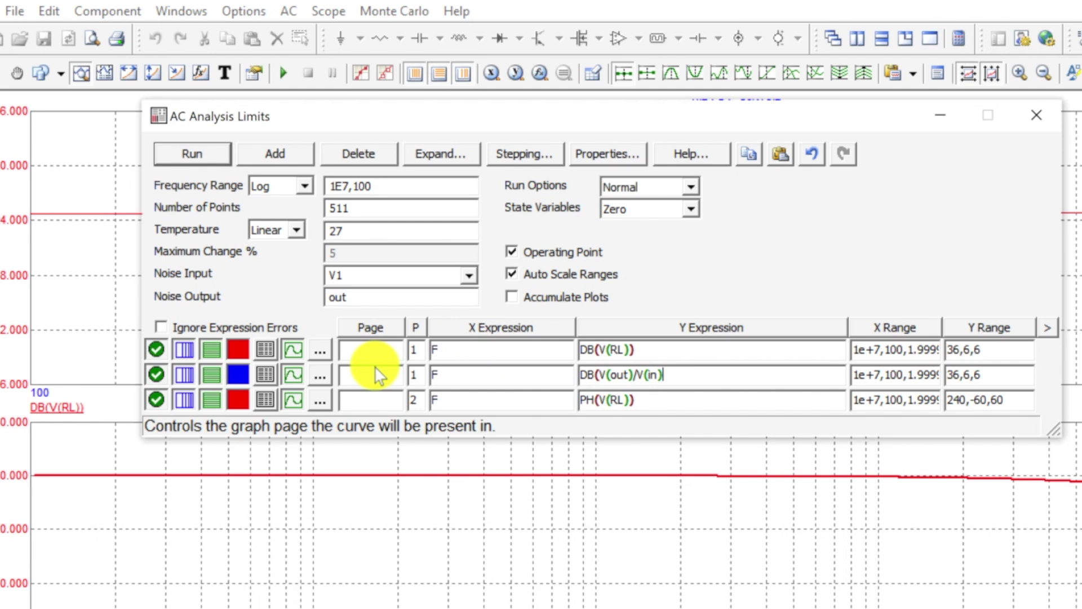
Add the missing closing bracket so the blue curve reads DB(V(out)/V(in))
left_click(212, 151)
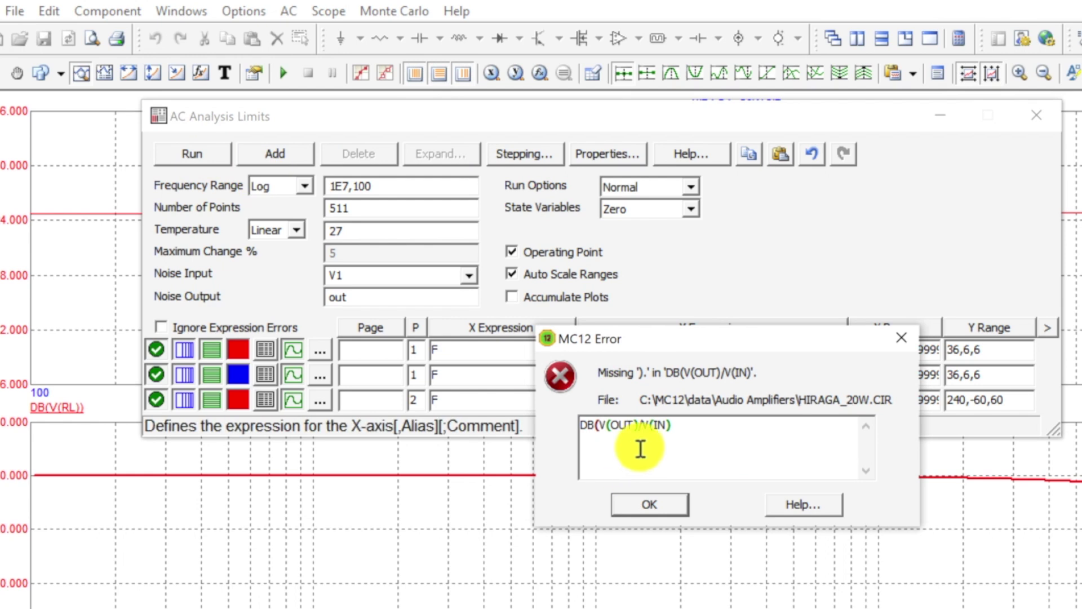
left_click(684, 423)
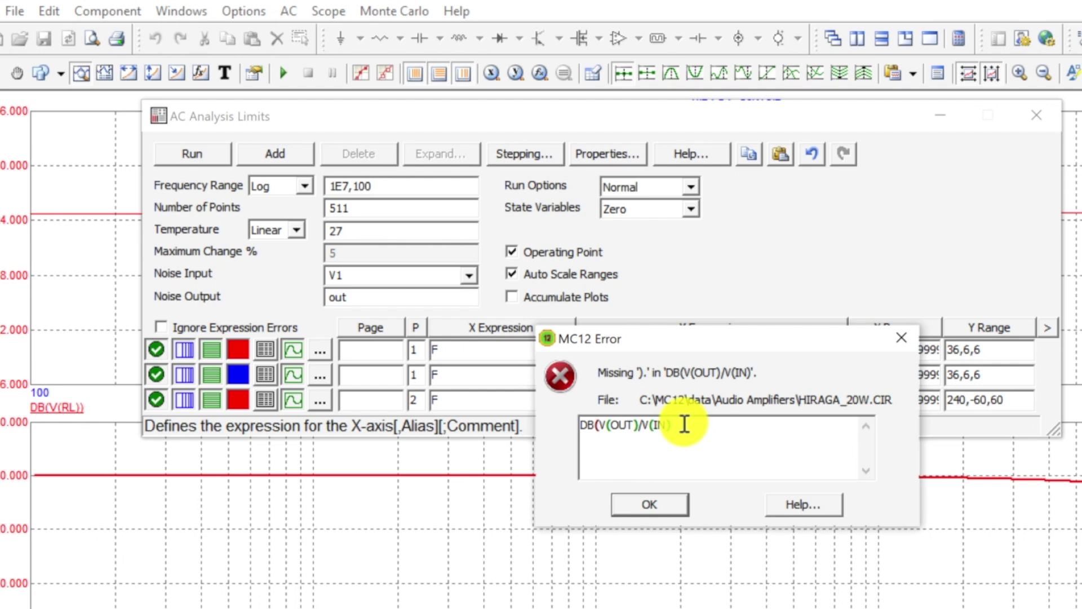
type(")")
key("Return")
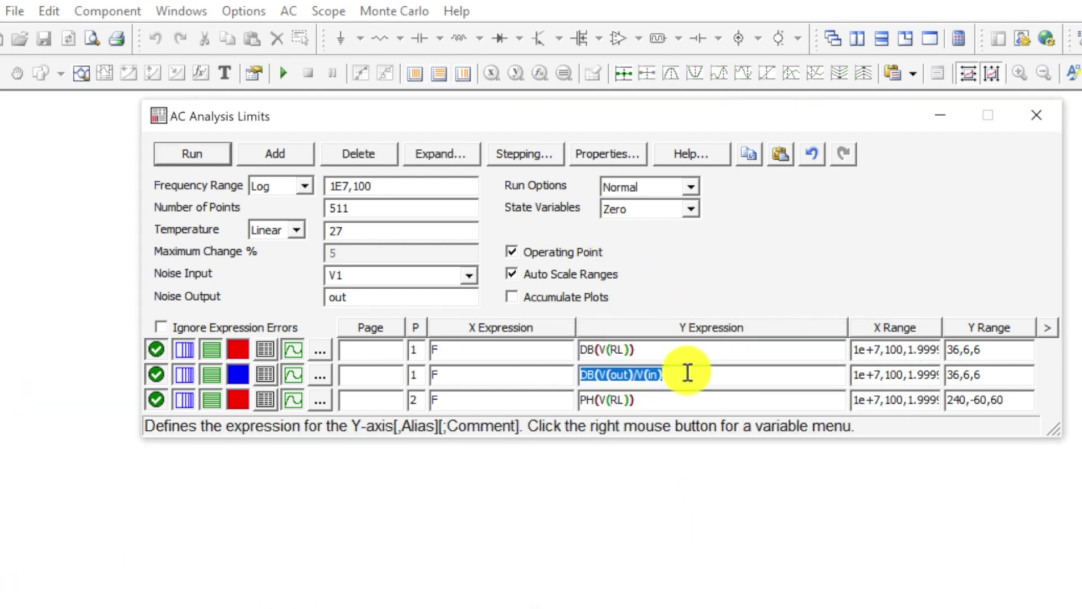
left_click(685, 374)
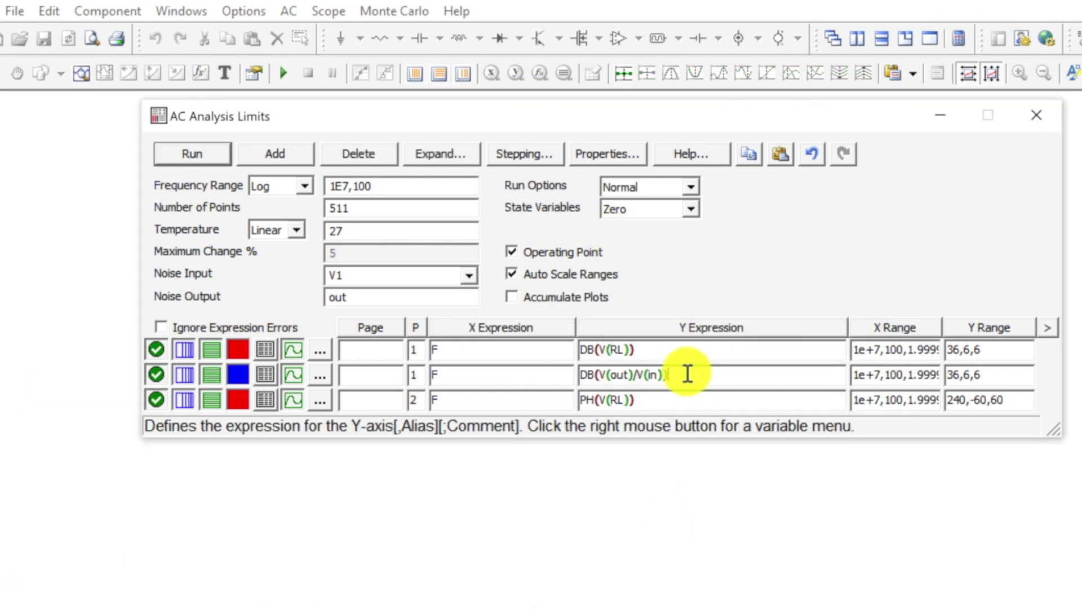
mouse_move(684, 374)
left_mouse_down()
mouse_move(600, 377)
mouse_move(681, 376)
left_mouse_up()
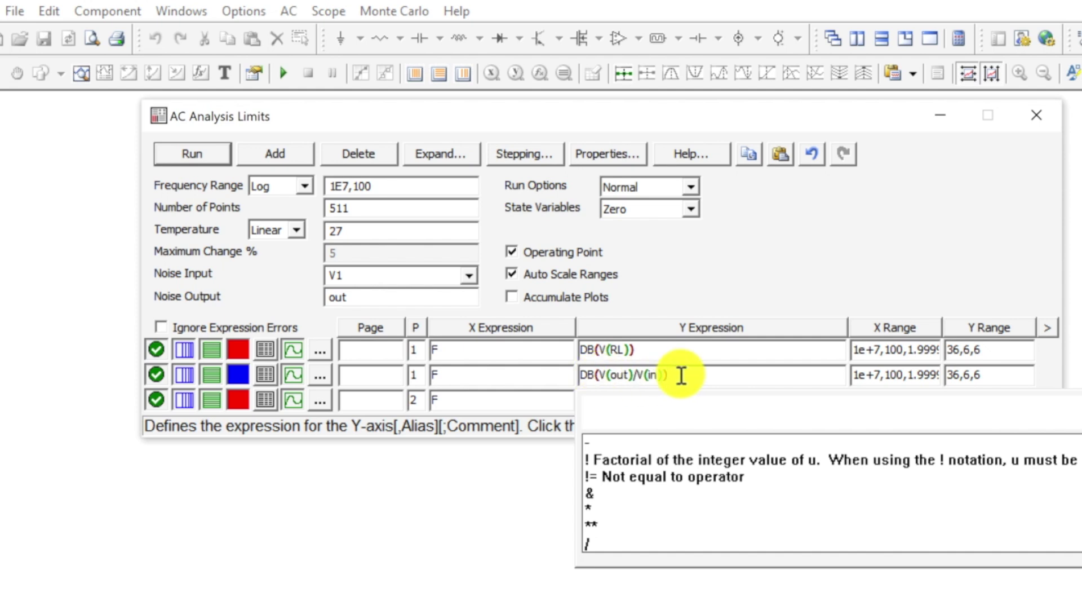
key("Escape")
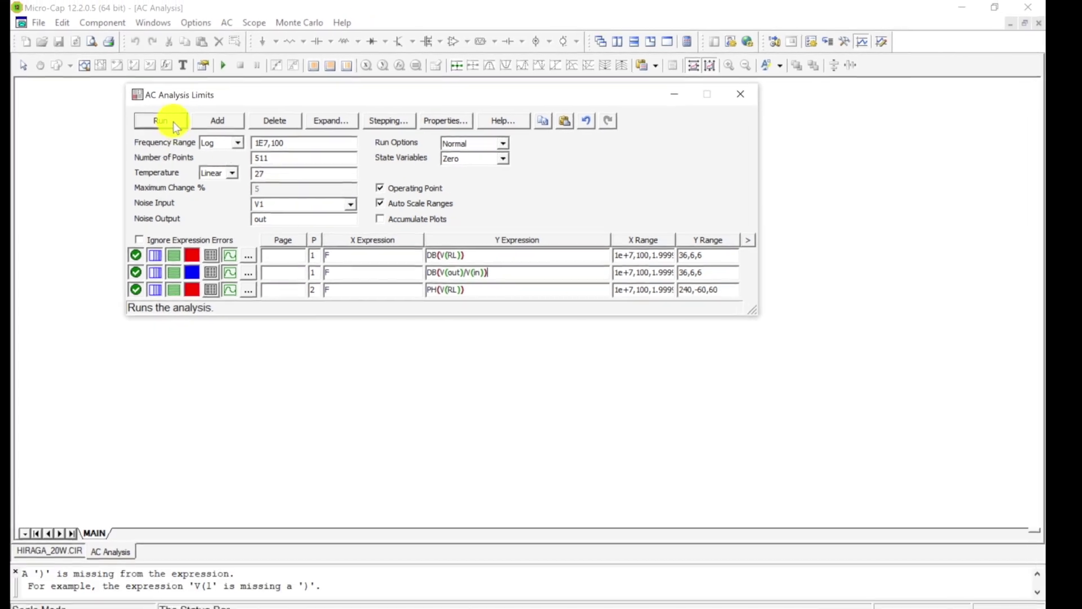
Run the analysis to overlay blue DB(V(out)/V(in)) on DB(V(RL)), then return to HIRAGA_20W.CIR
left_click(192, 153)
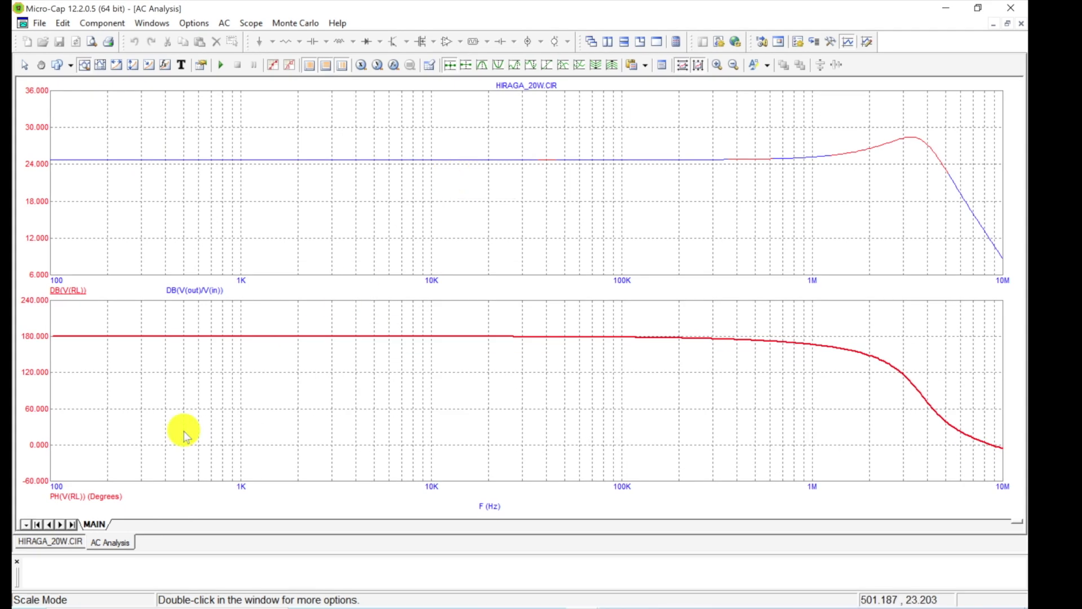
left_click(67, 542)
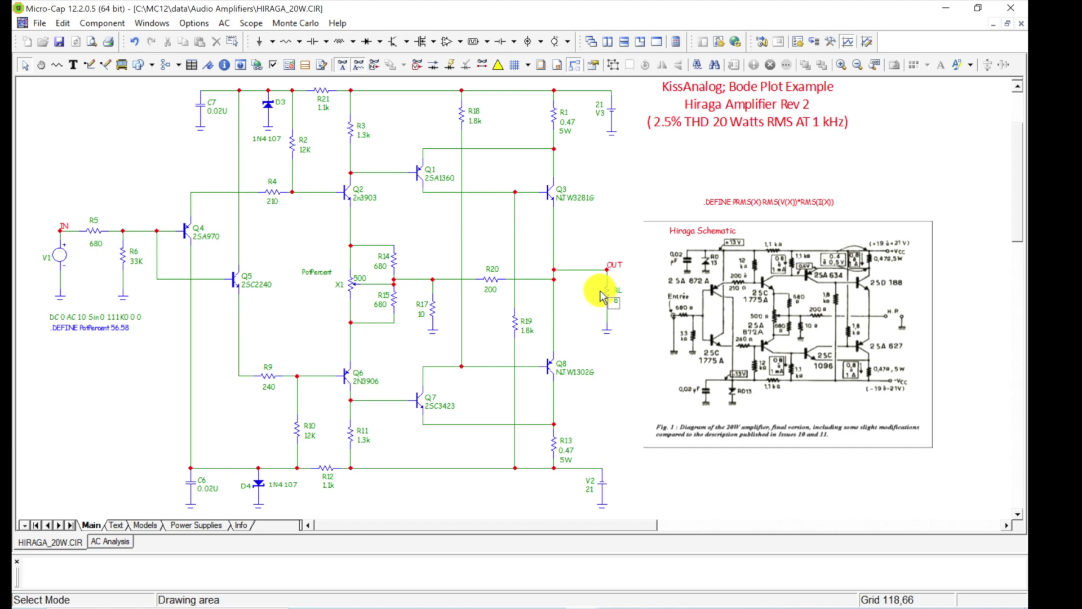
In V1's Voltage Source dialog, set the Sin tab's AC magnitude to 0.5 and accept
double_click(56, 254)
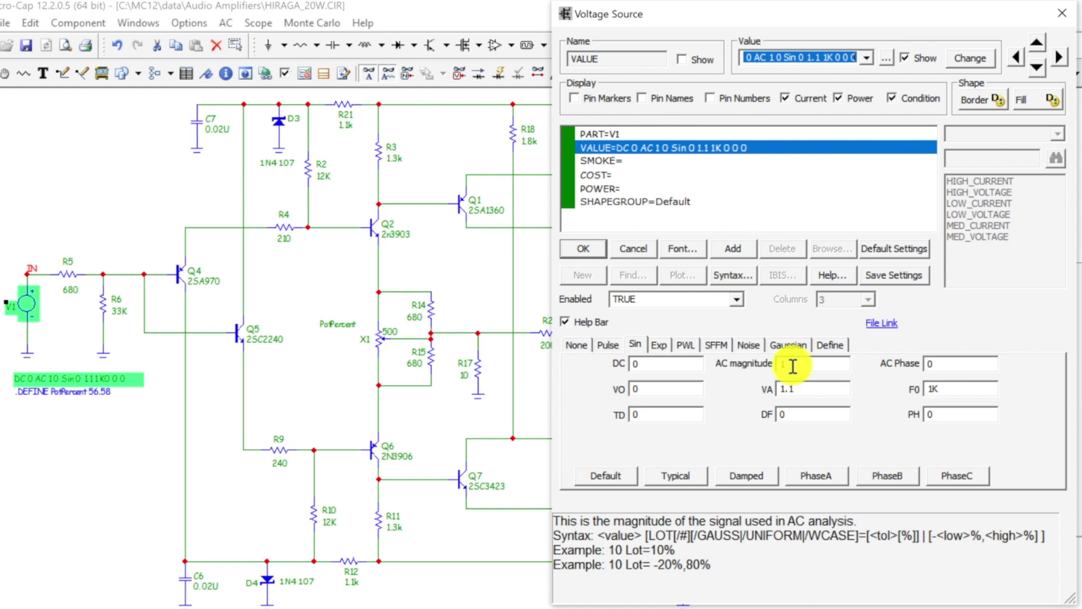
left_click(792, 363)
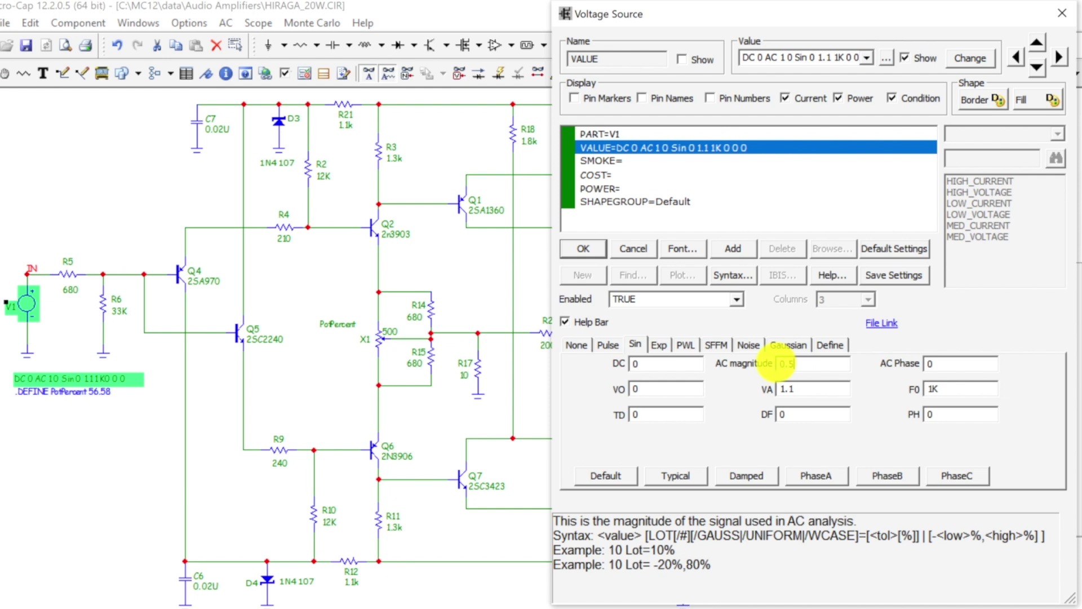
left_click(582, 247)
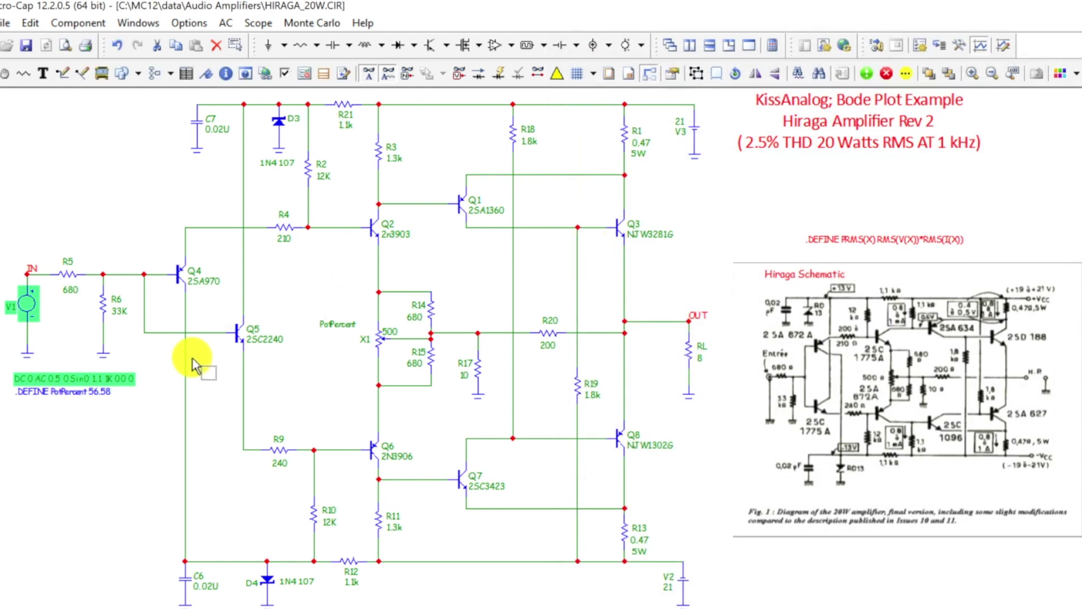
Enable Same Y Scales so DB(V(RL)) shows near 18.8 dB below the 25 dB gain curve
left_click(155, 390)
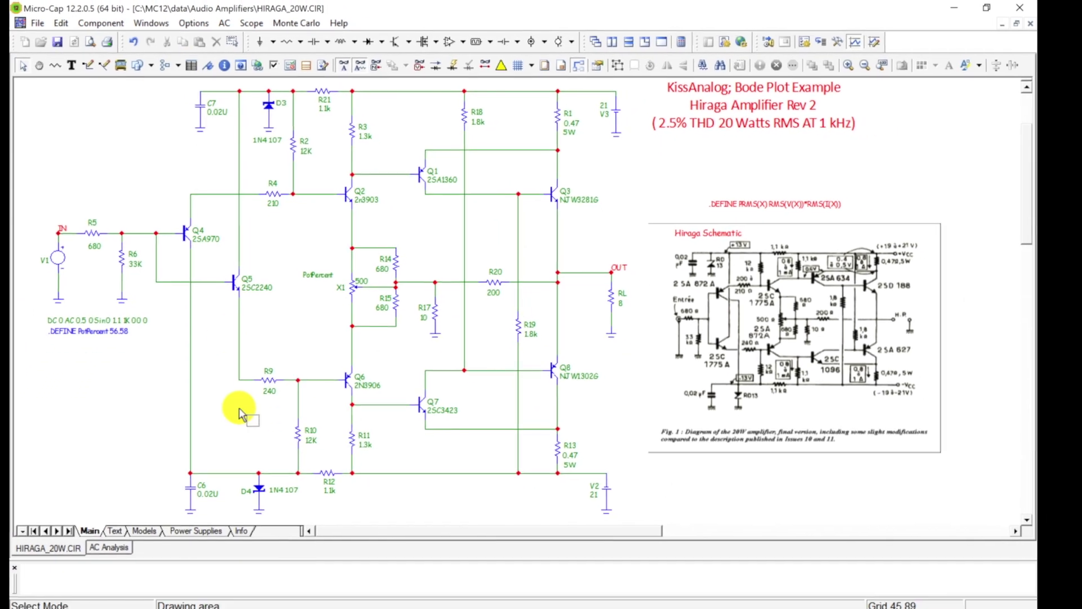
left_click(111, 542)
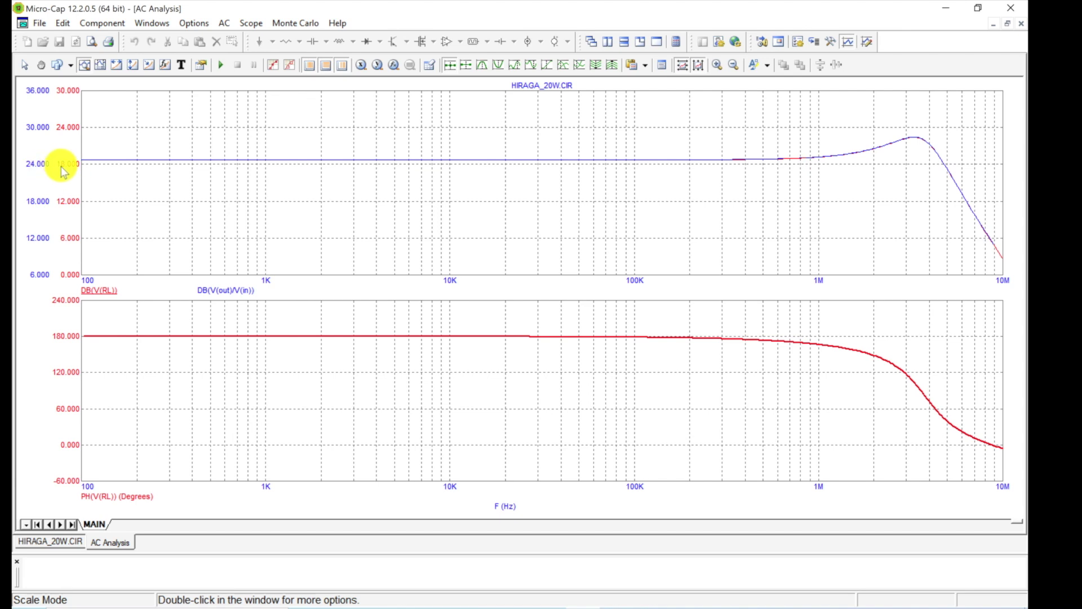
left_click(257, 22)
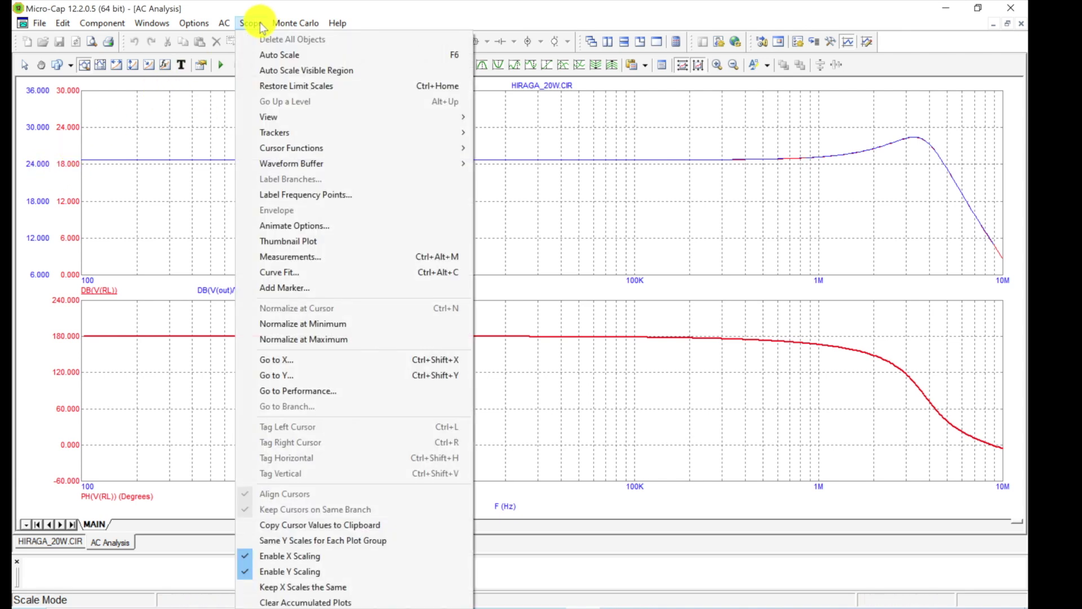
left_click(385, 541)
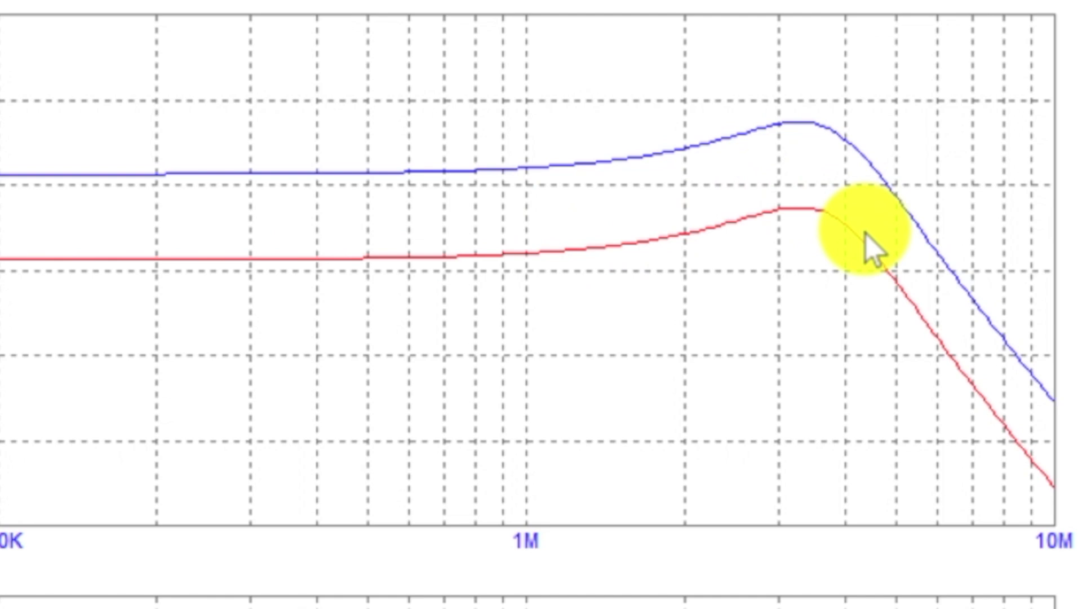
mouse_move(1038, 485)
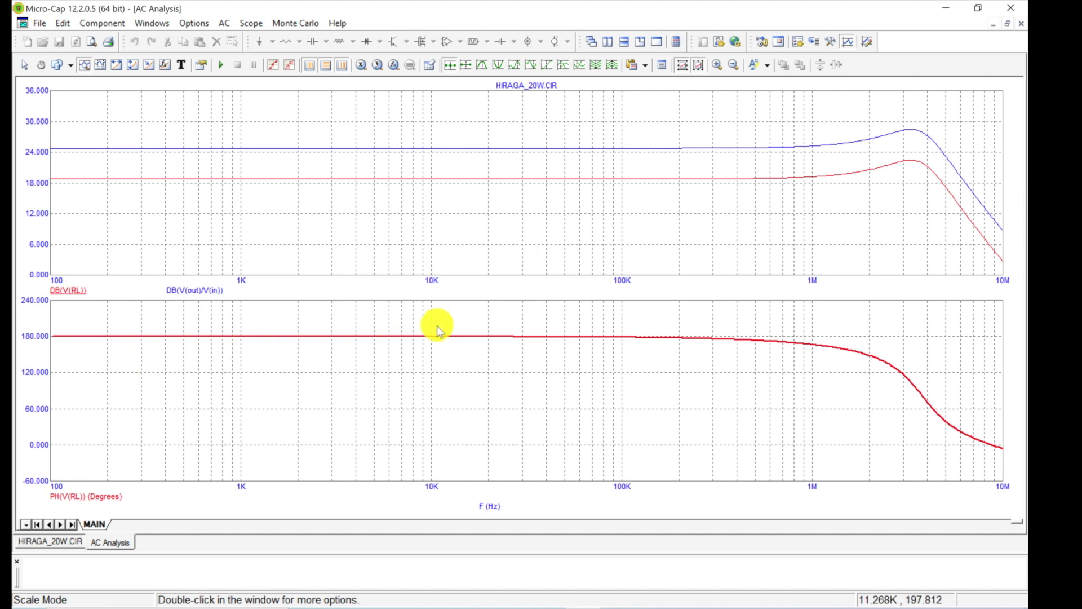
mouse_move(765, 346)
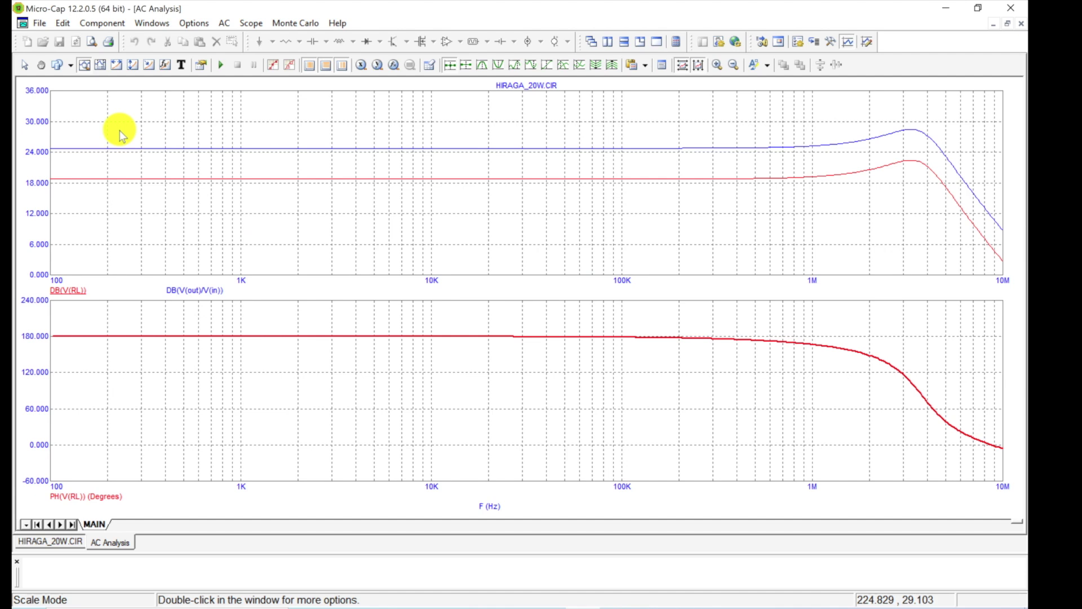
Place measurement cursors: right on the 22.235 dB peak at 3.563 MHz, left on the phase plot at 4.190K
left_click(100, 65)
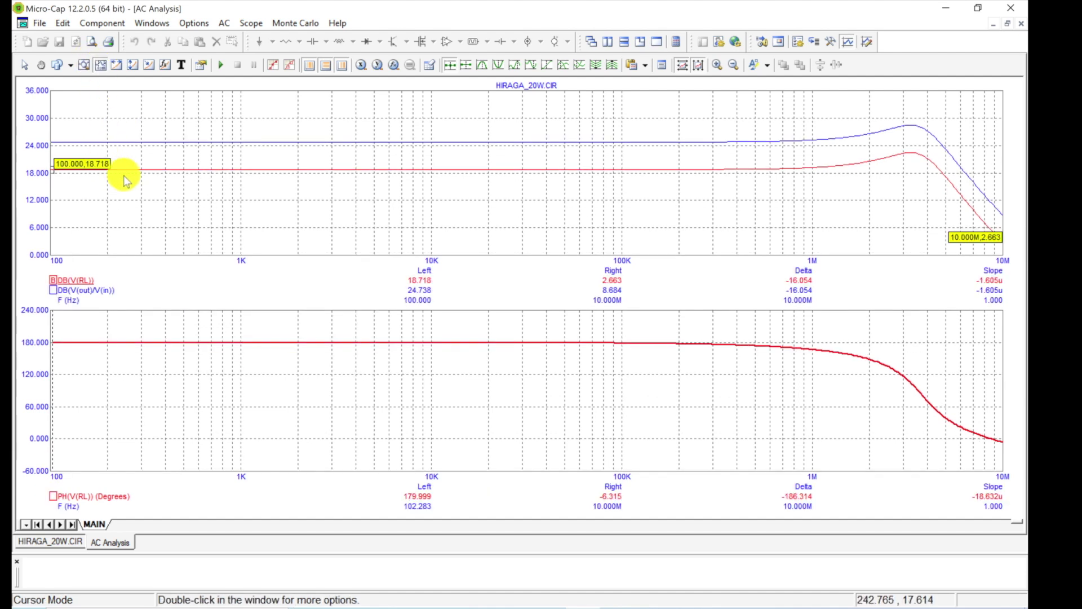
left_click_drag(59, 169, 662, 226)
mouse_move(924, 228)
left_mouse_down()
mouse_move(773, 224)
mouse_move(928, 222)
mouse_move(918, 225)
left_mouse_up()
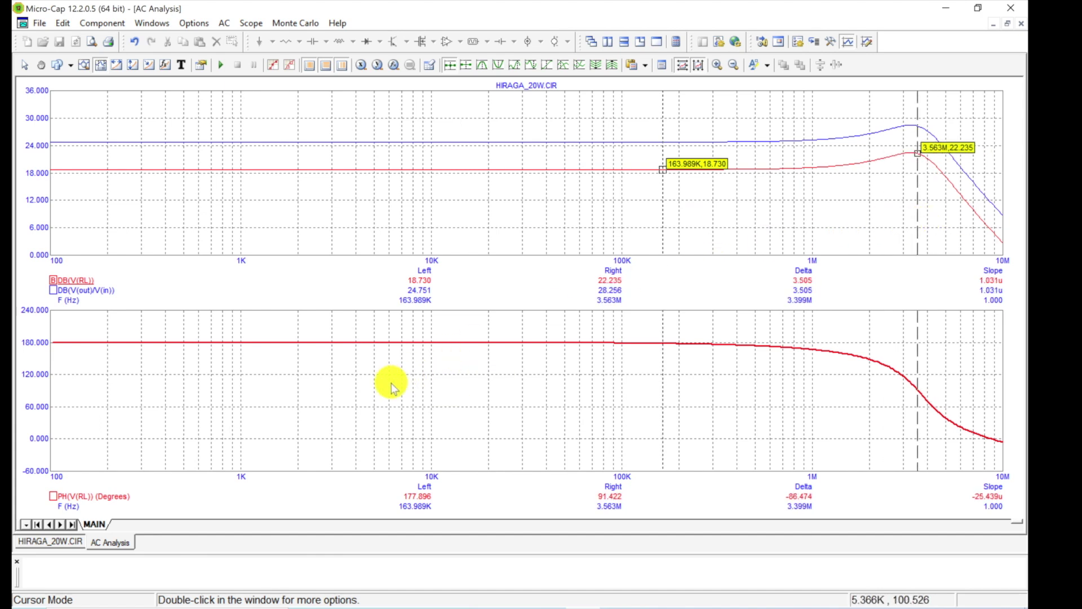
left_click(359, 388)
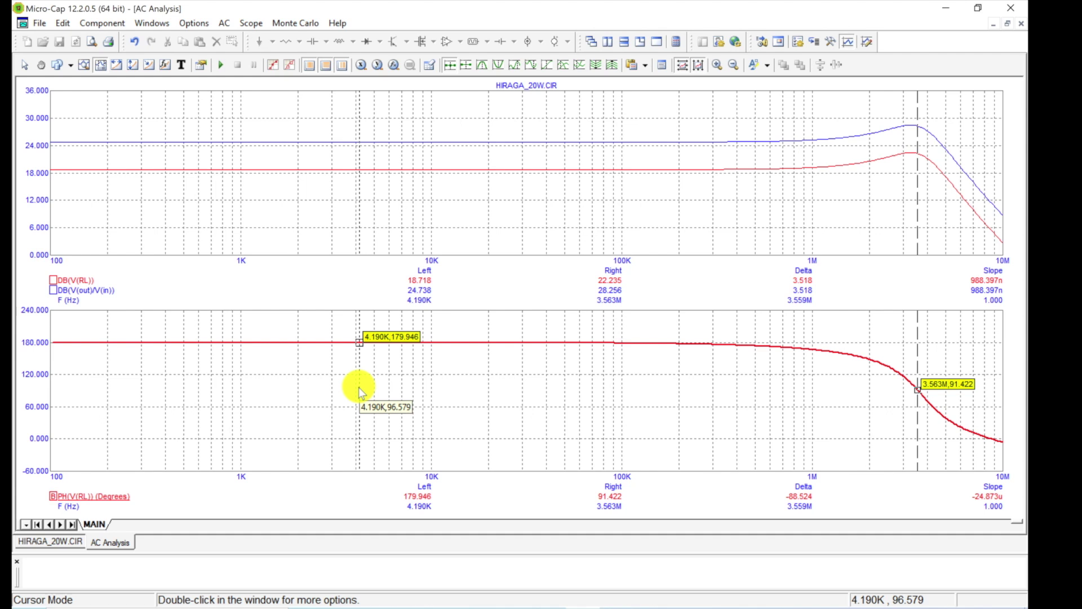